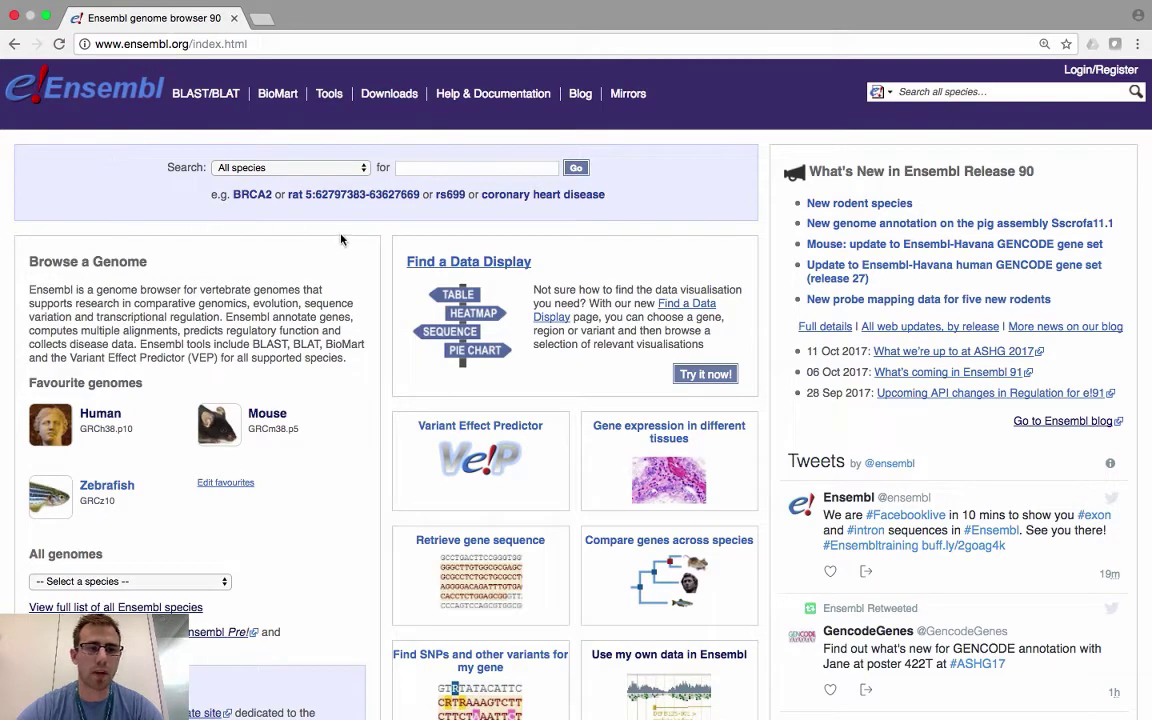
# - Search all species for 'espn' to list matching genes and transcripts
pyautogui.click(418, 170)
pyautogui.write('espn')
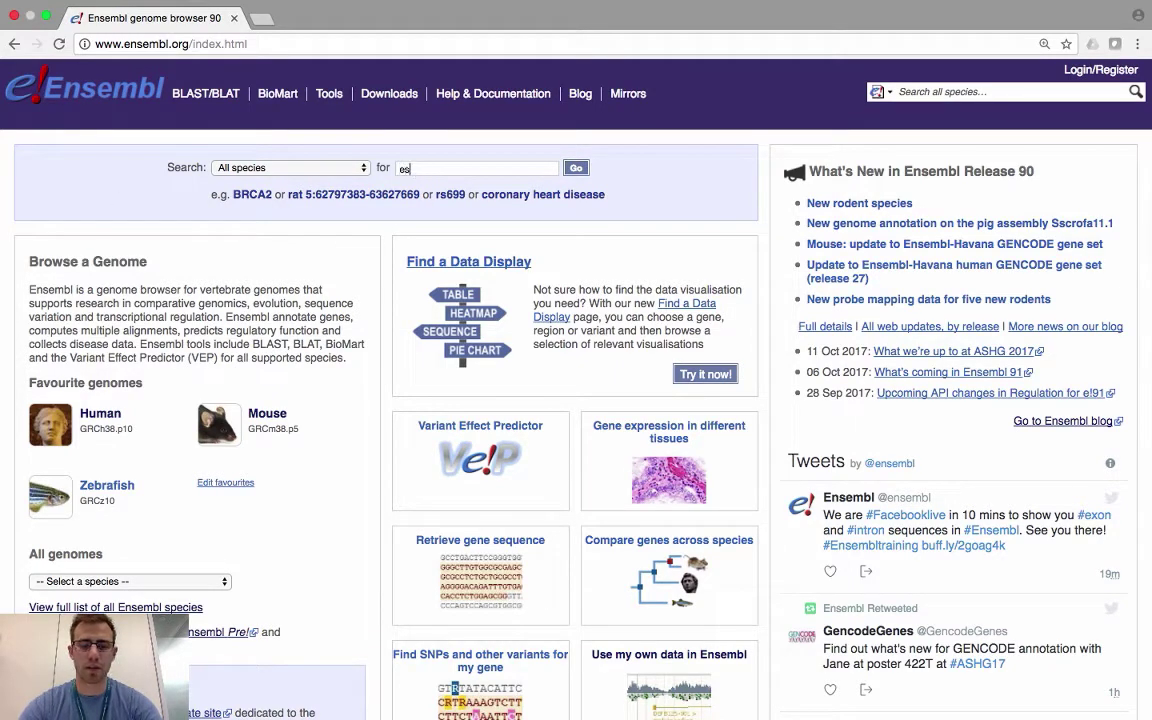
pyautogui.click(576, 169)
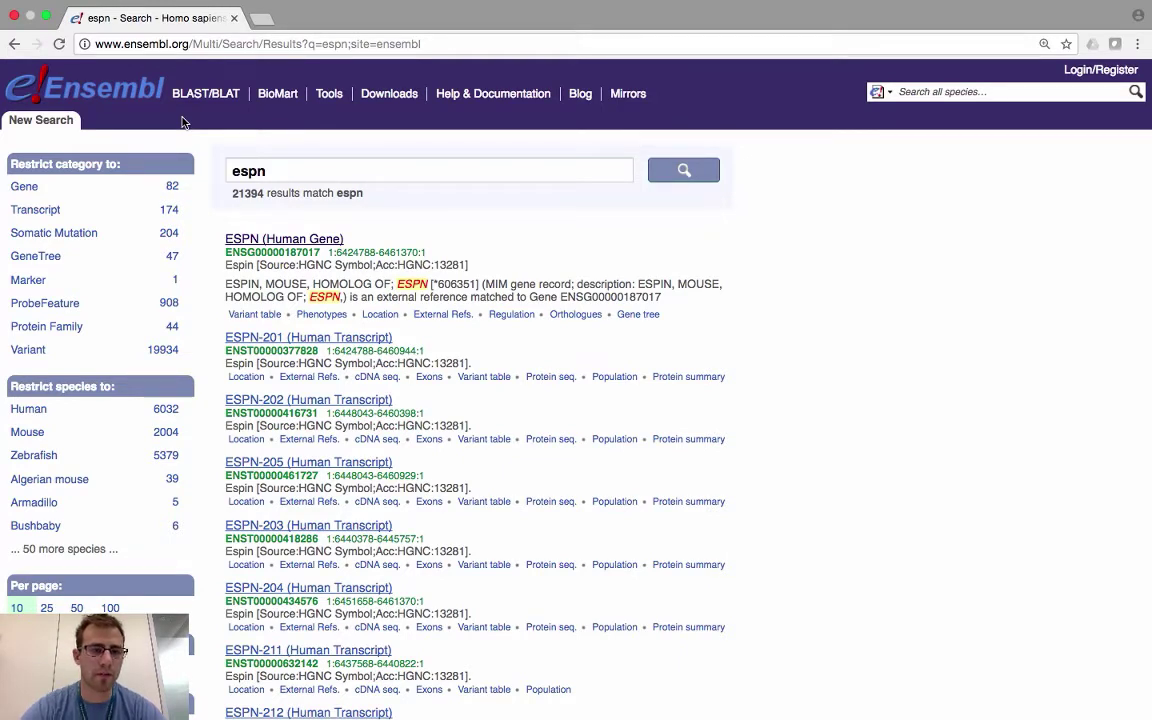
pyautogui.click(265, 246)
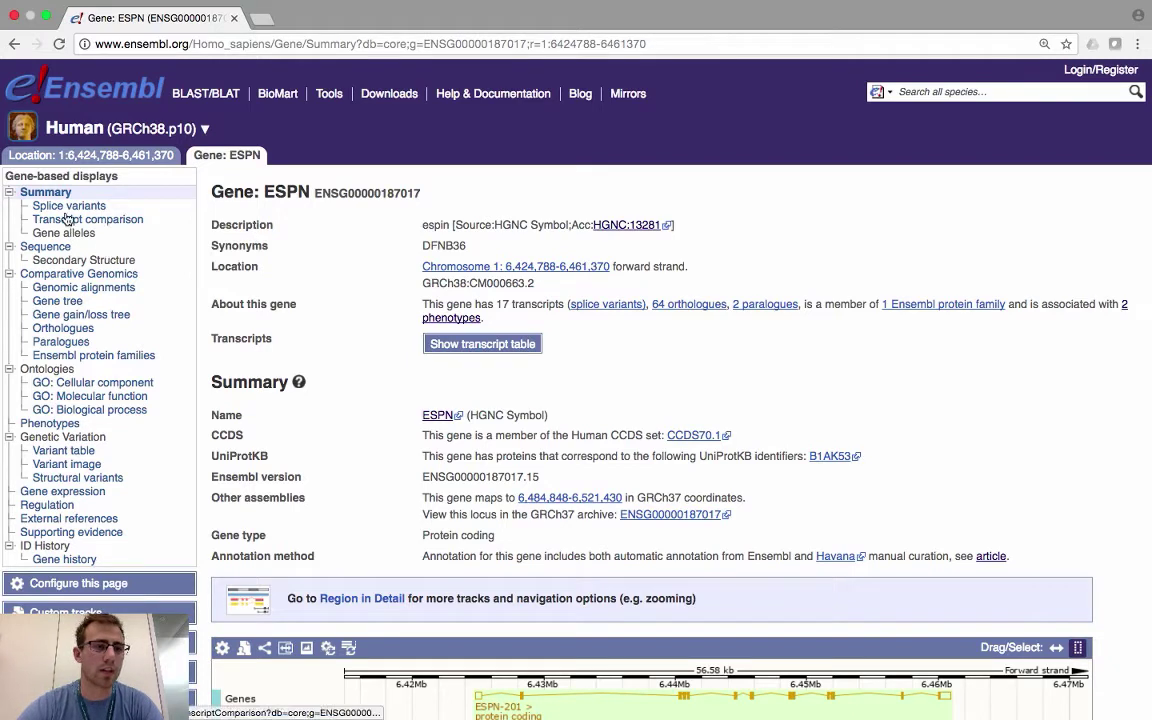
# - Browse the ESPN chromosome 1 sequence (6424188–6461970) with its exons highlighted
pyautogui.click(46, 248)
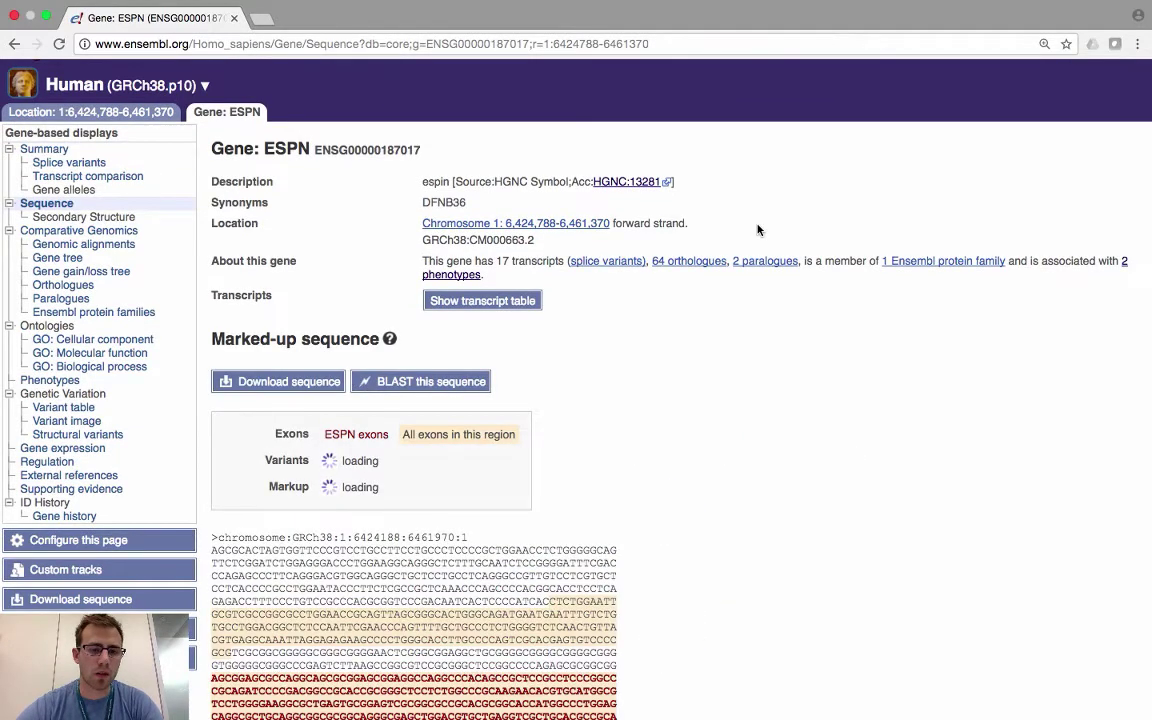
pyautogui.scroll(-2, 750, 333)
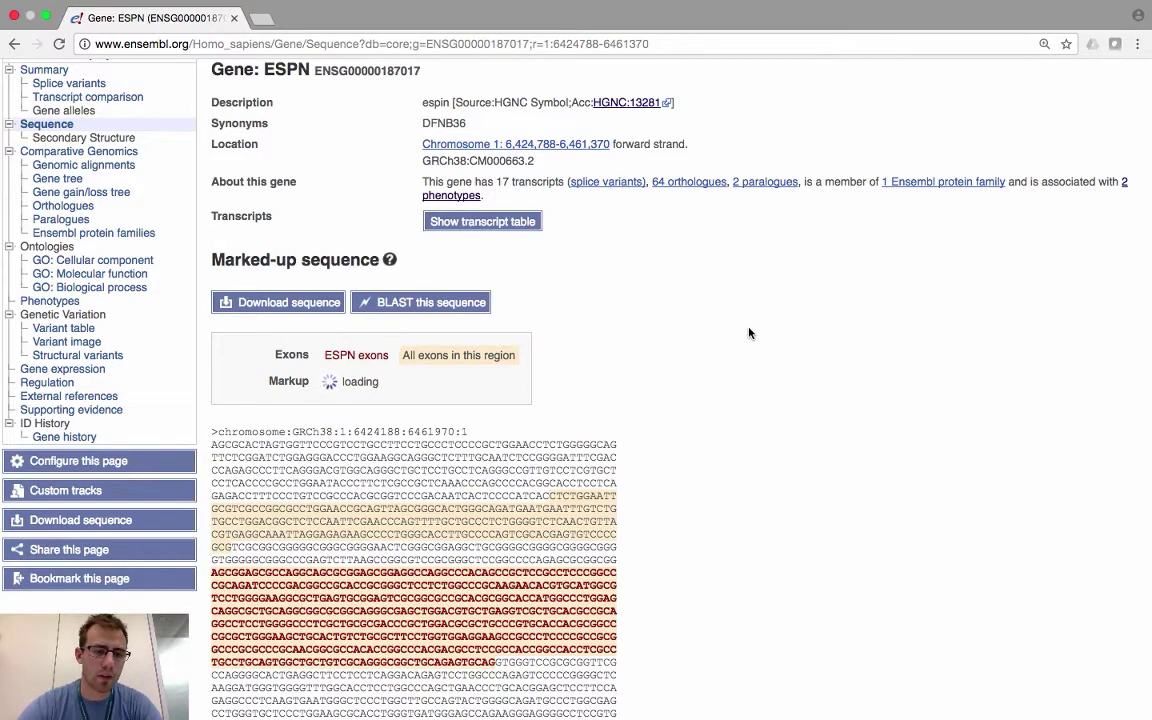
pyautogui.scroll(-1, 750, 333)
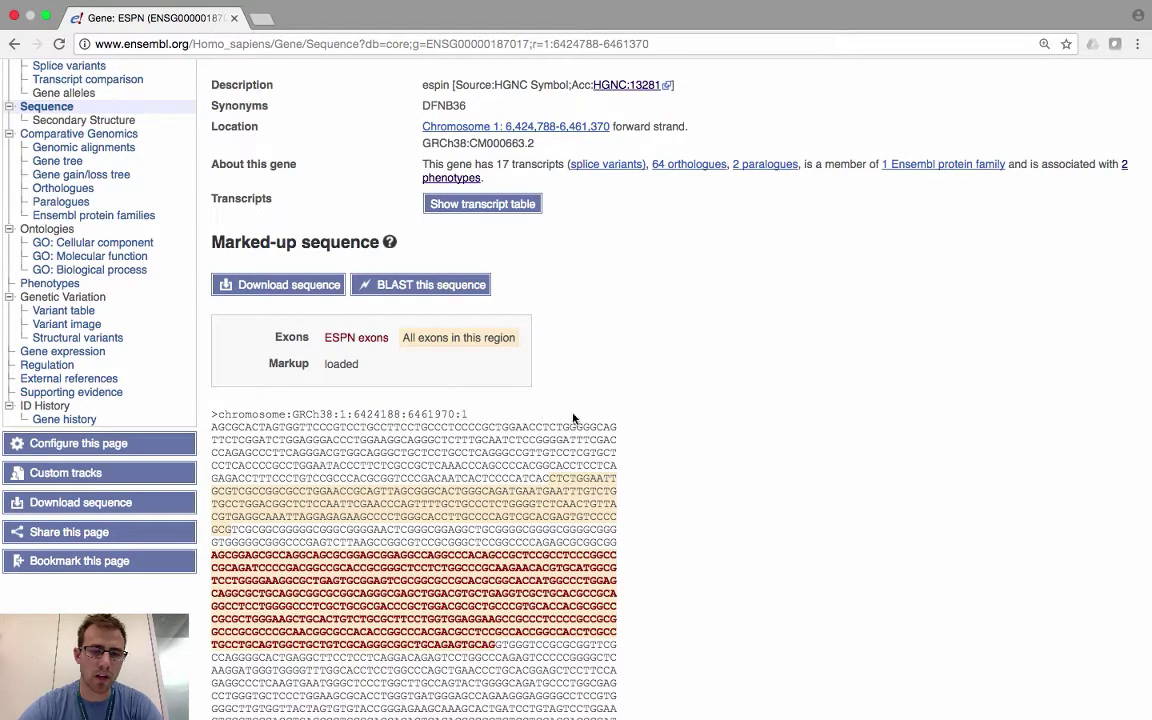
pyautogui.scroll(-3, 638, 416)
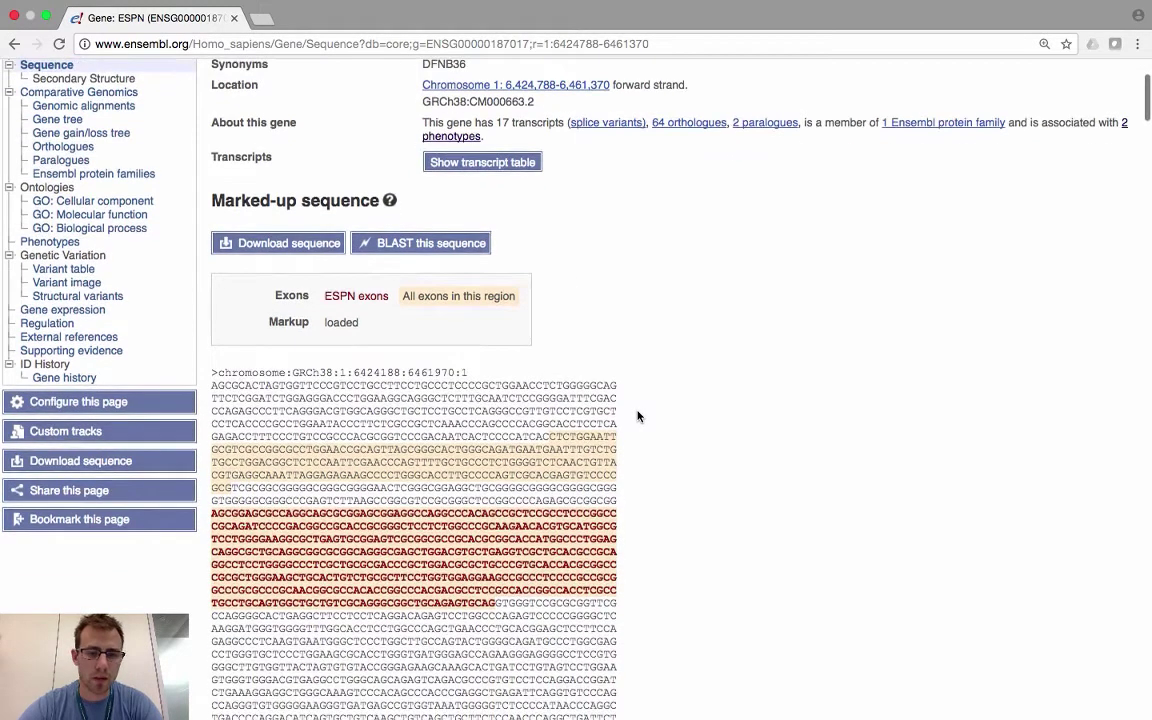
pyautogui.scroll(-1, 638, 416)
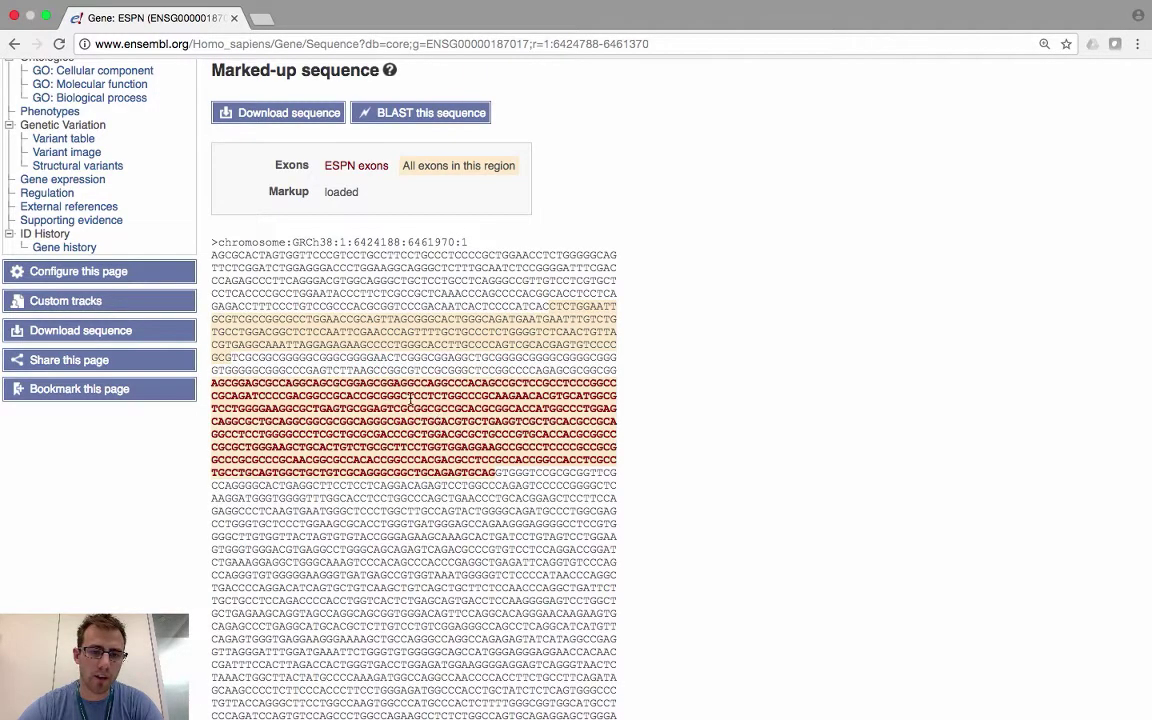
pyautogui.scroll(-4, 421, 427)
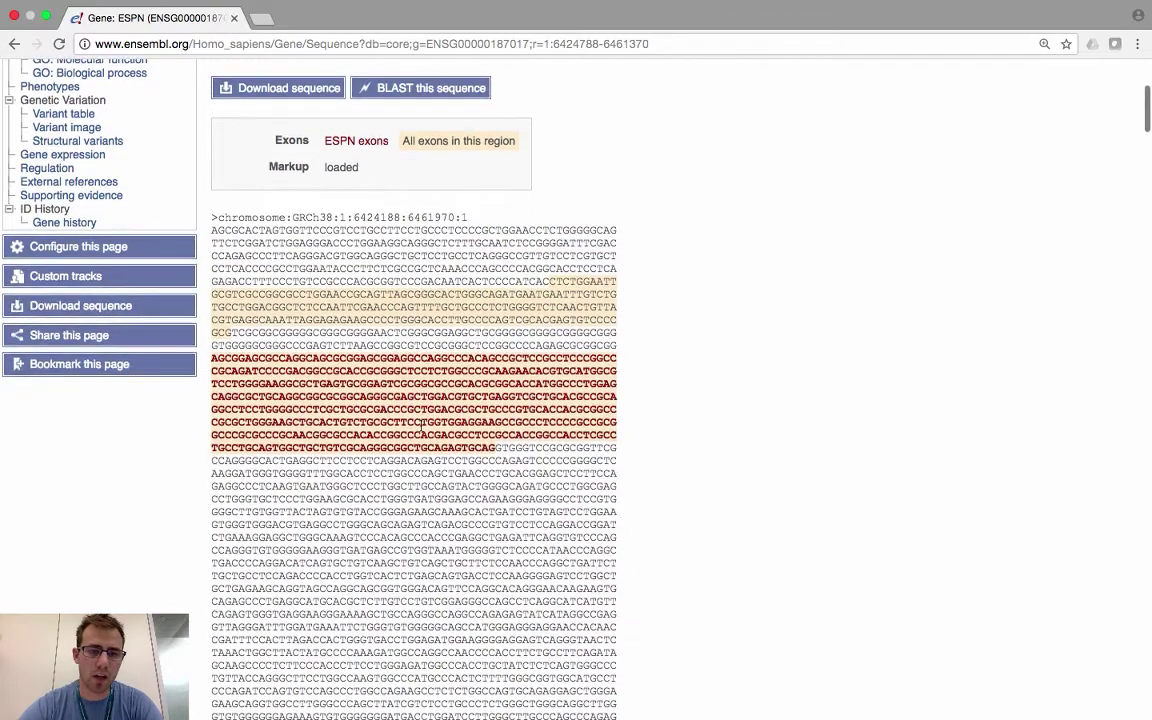
pyautogui.scroll(-10, 421, 427)
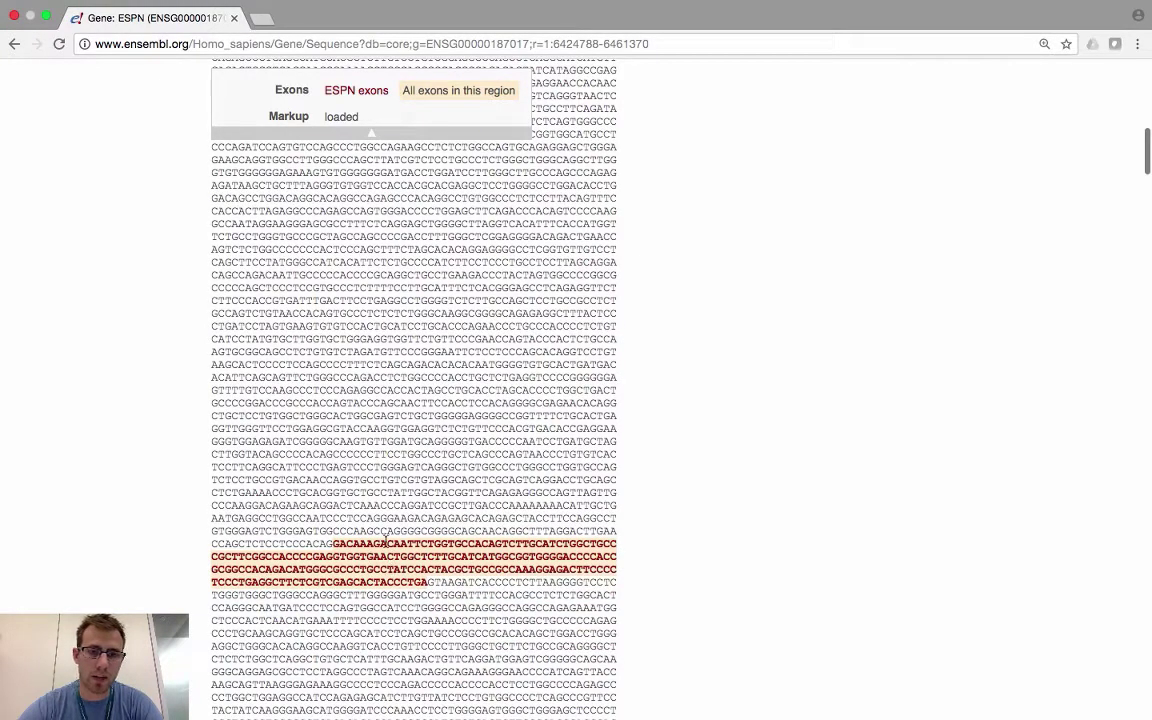
pyautogui.scroll(4, 390, 541)
pyautogui.scroll(10, 381, 537)
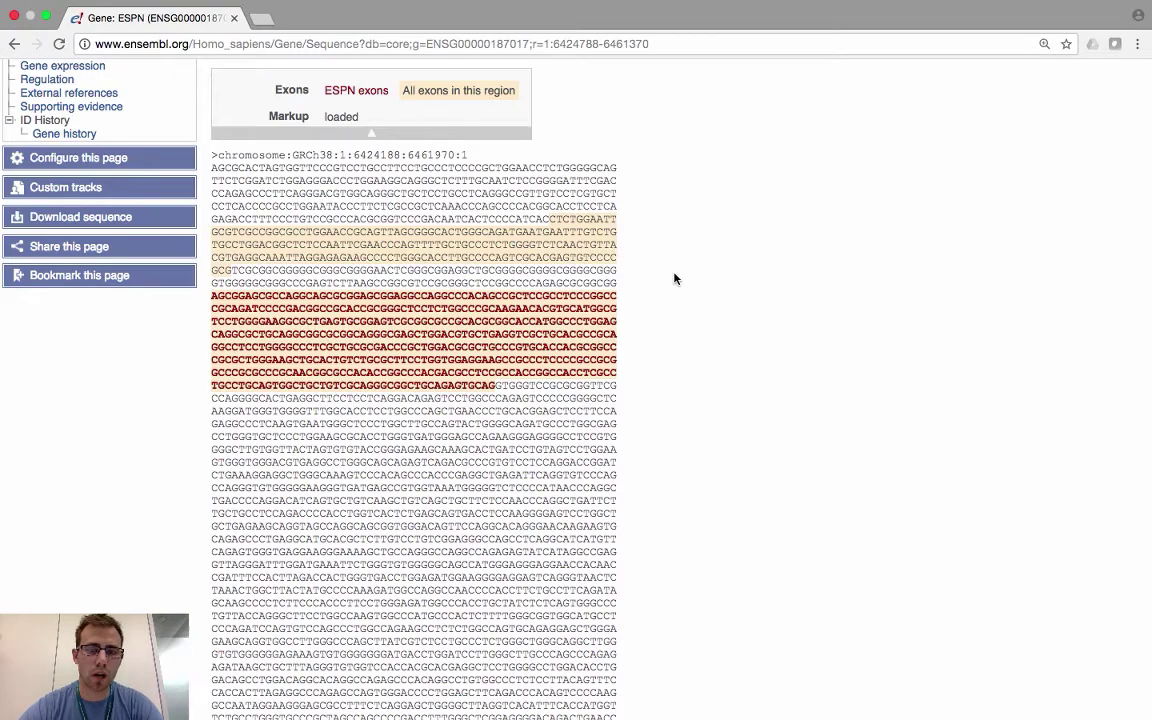
pyautogui.scroll(-2, 674, 279)
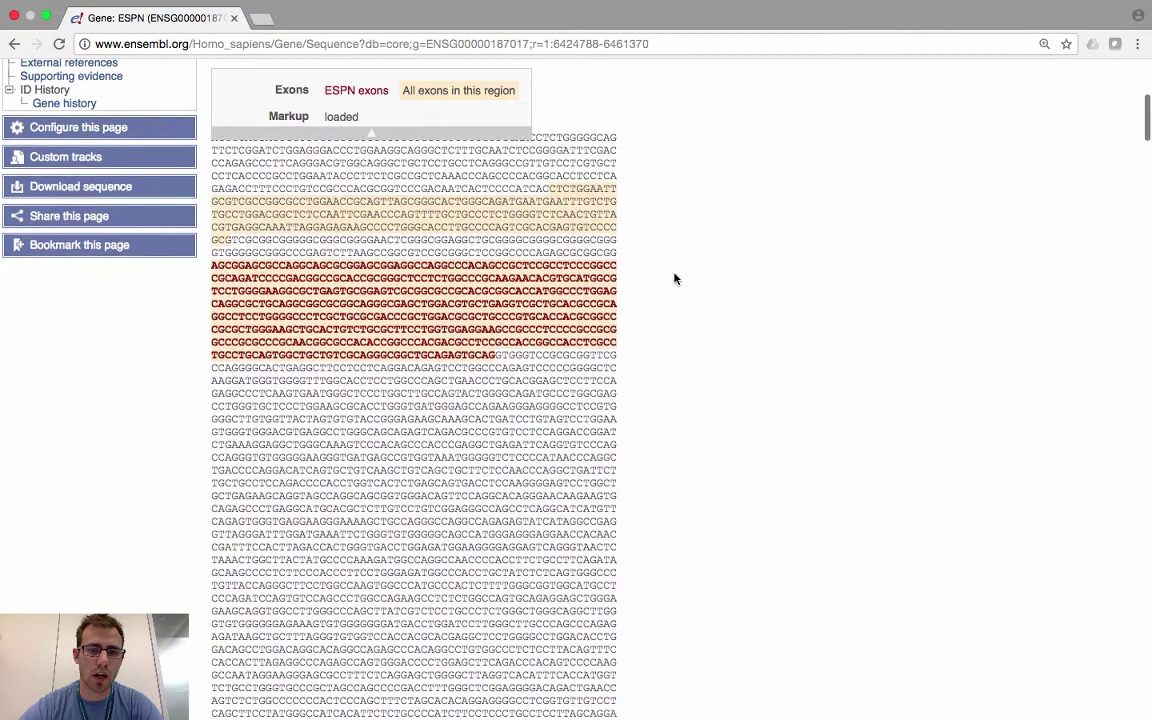
pyautogui.scroll(3, 674, 279)
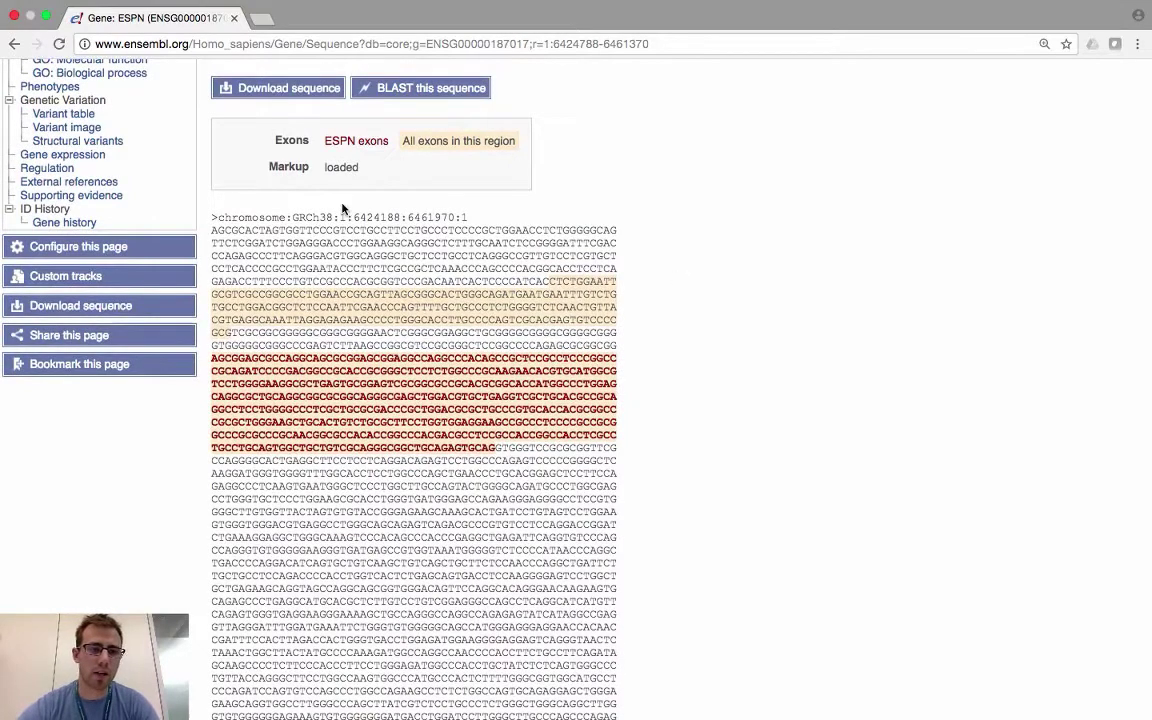
pyautogui.click(152, 250)
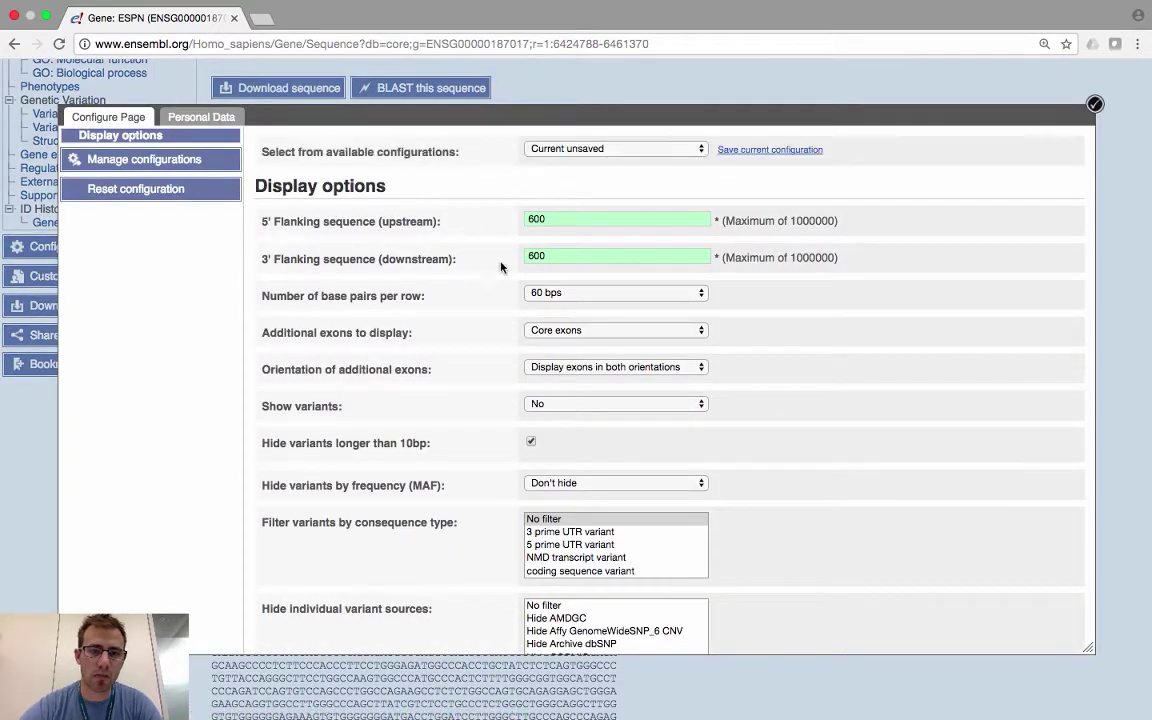
pyautogui.scroll(-1, 558, 252)
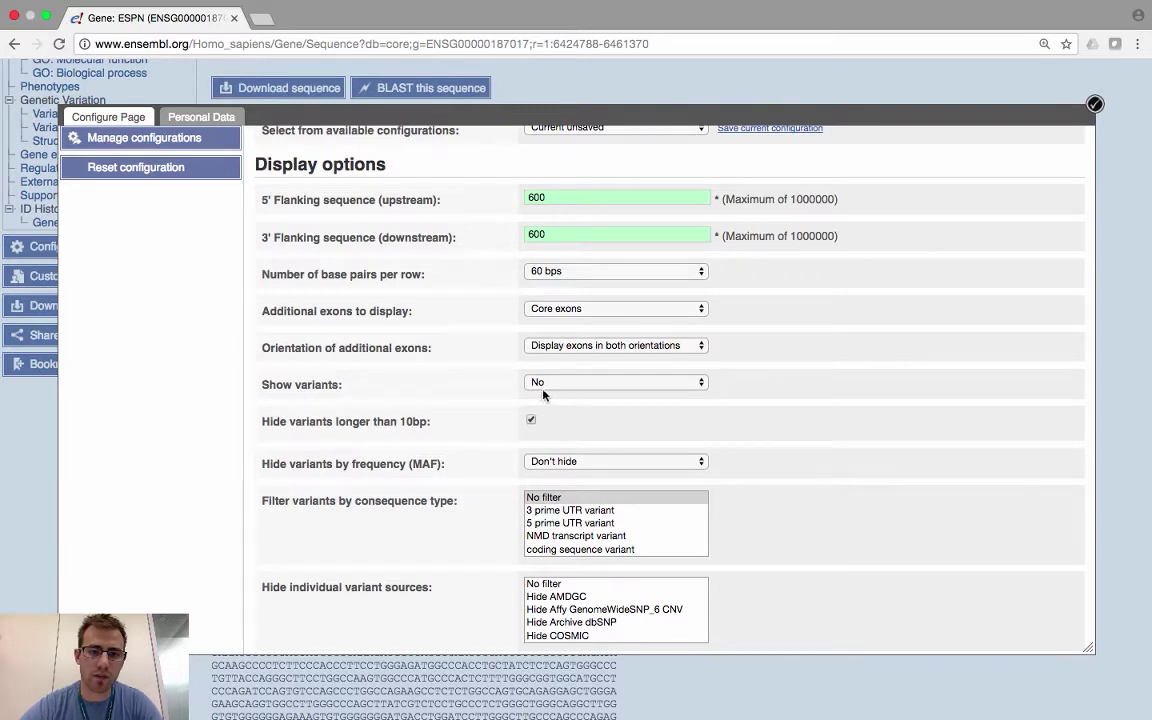
pyautogui.scroll(-2, 532, 440)
pyautogui.scroll(-1, 576, 458)
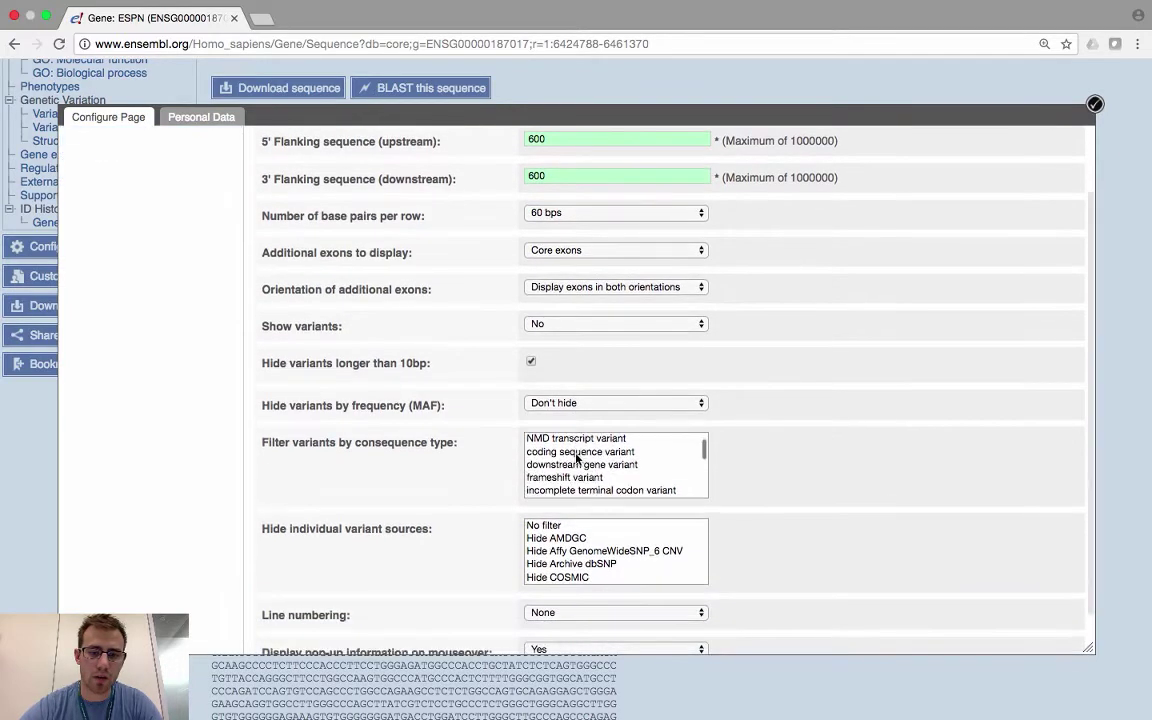
pyautogui.scroll(-2, 720, 451)
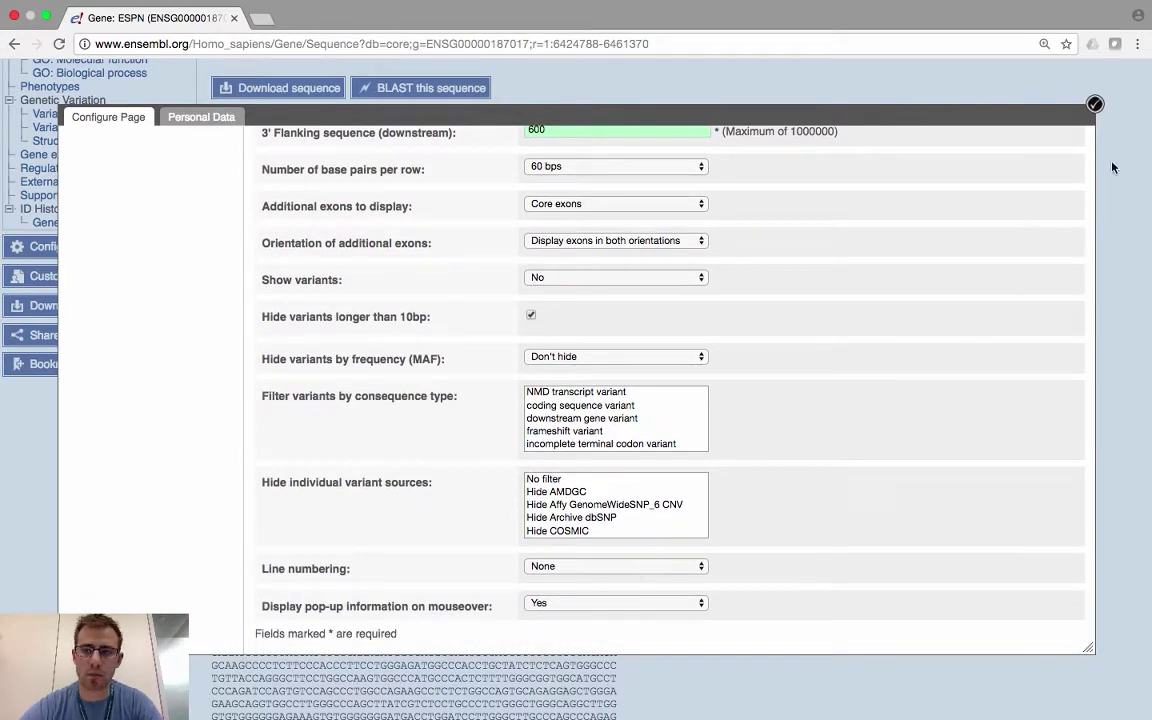
pyautogui.click(1095, 106)
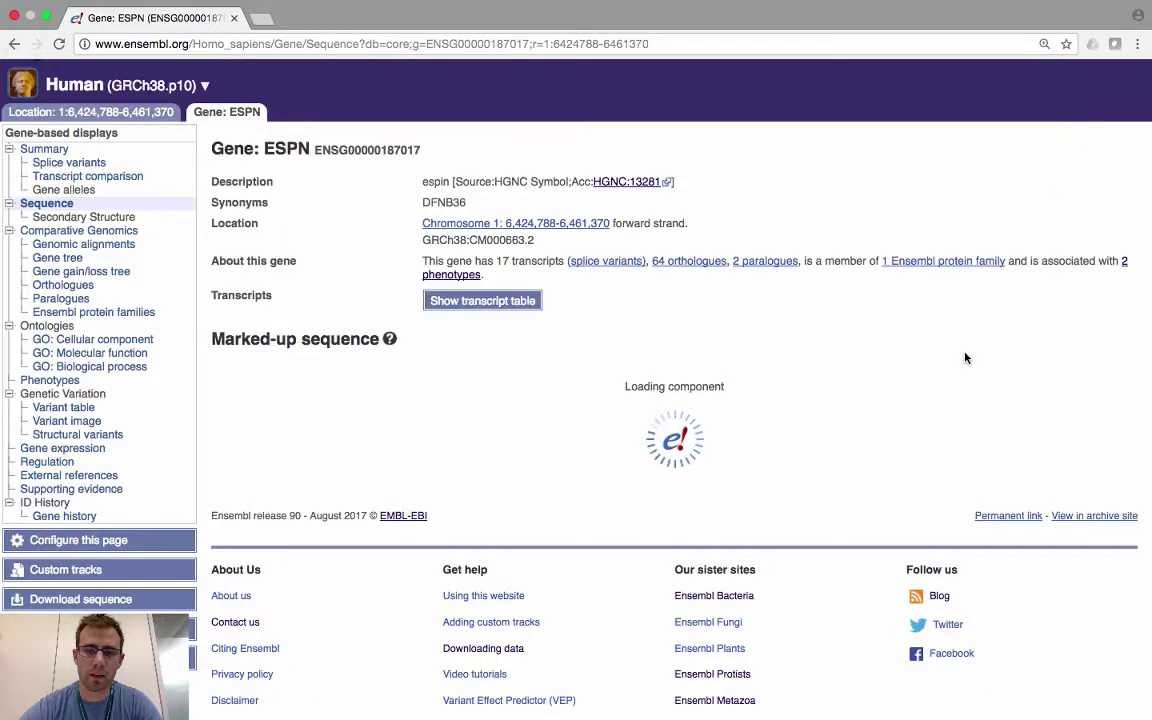
pyautogui.scroll(-3, 966, 358)
pyautogui.scroll(1, 966, 358)
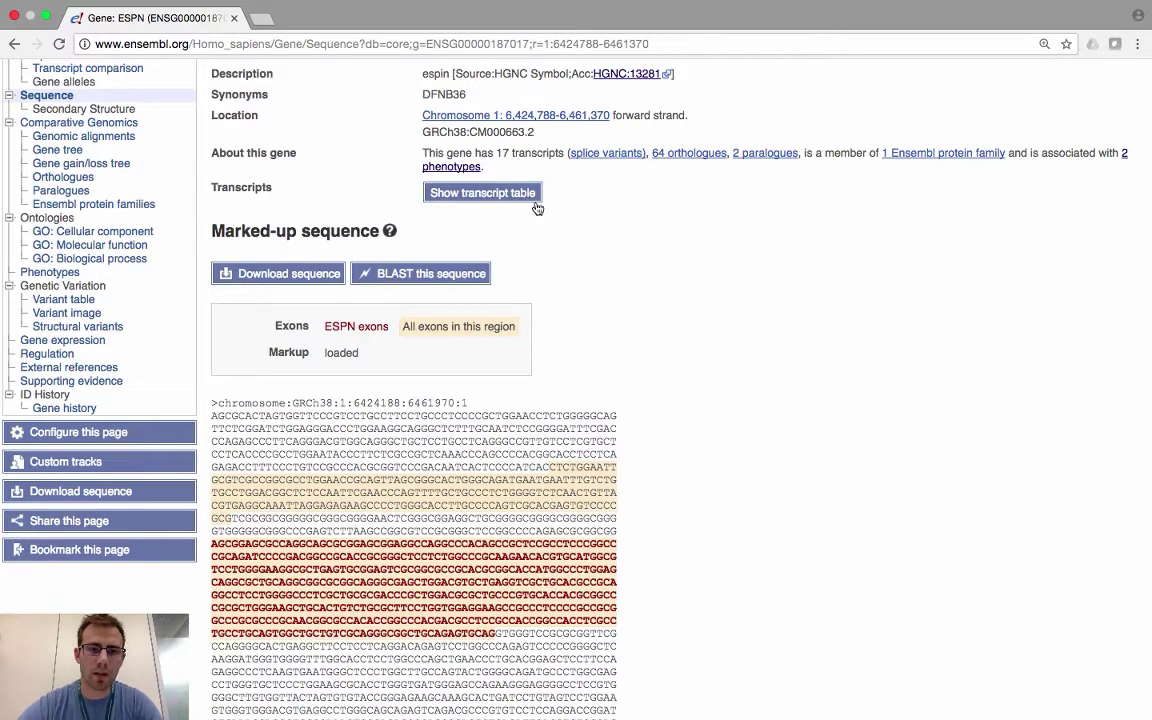
# - Expand the transcript table and open ESPN-201 (ENST00000377828.5)
pyautogui.click(482, 193)
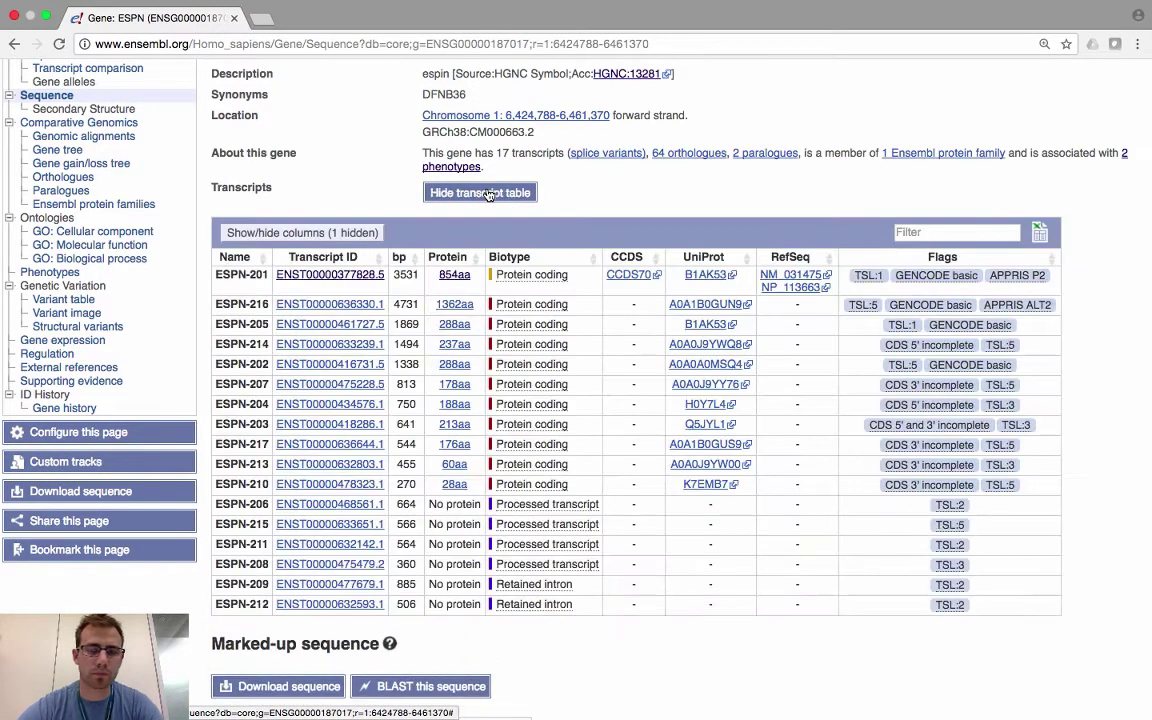
pyautogui.click(330, 275)
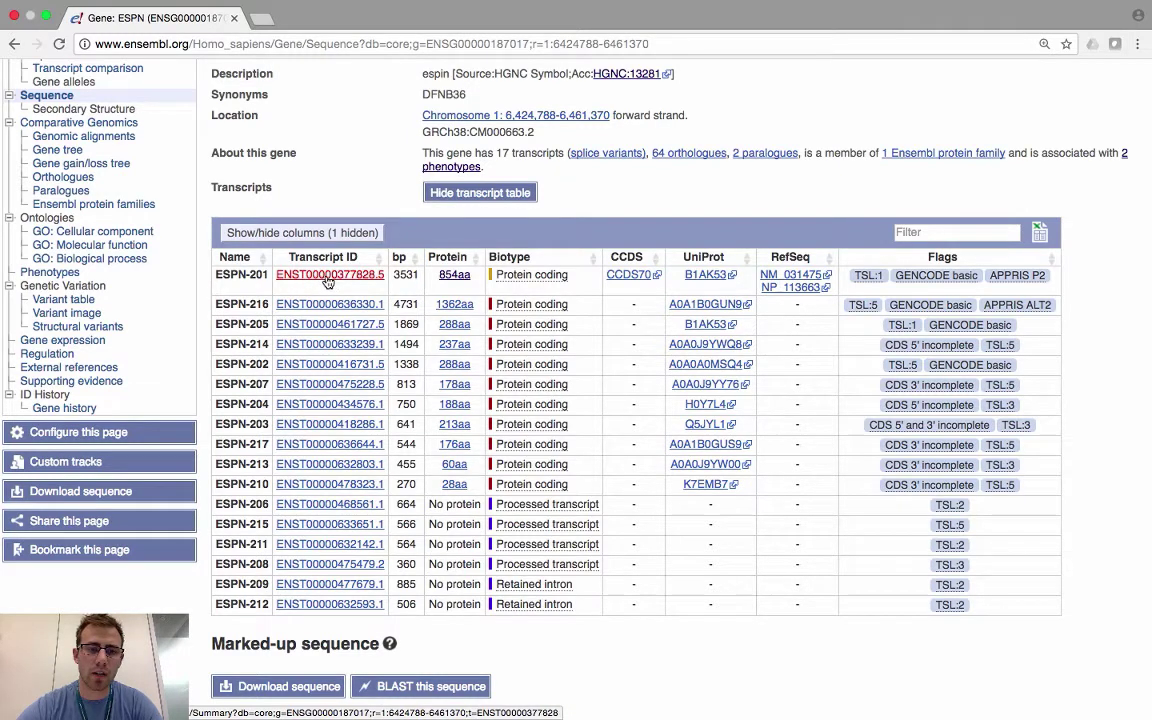
pyautogui.click(327, 282)
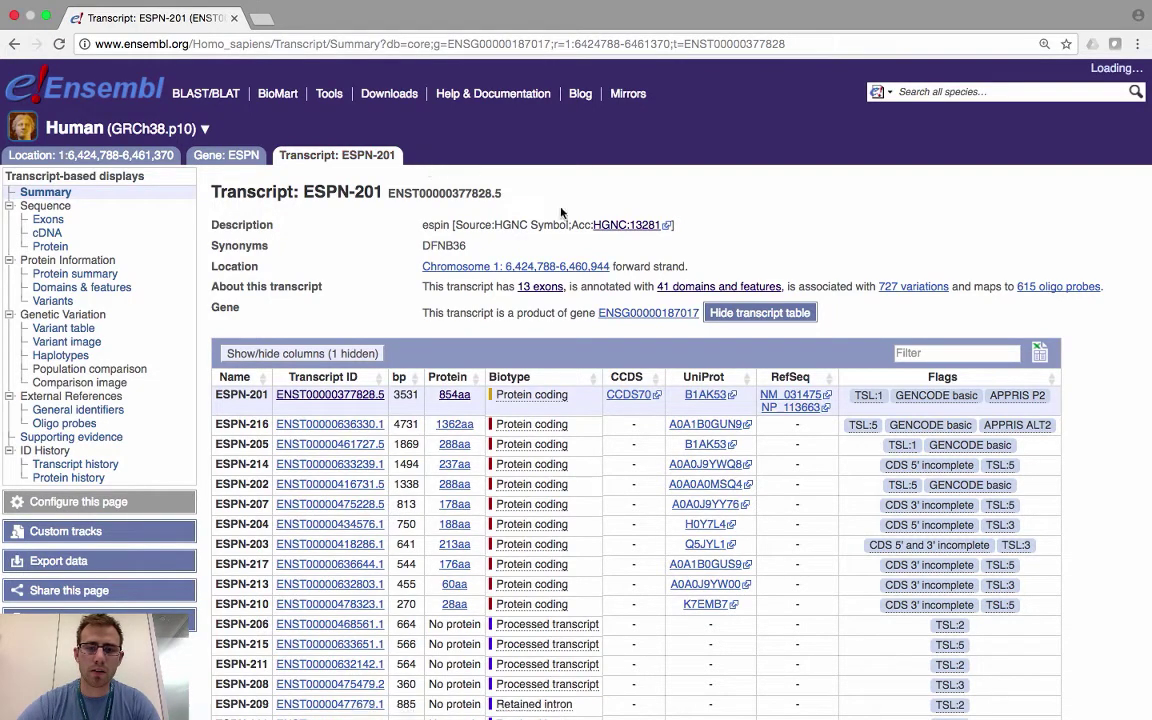
# - Collapse the transcript table to reveal ESPN-201's 13-exon diagram and statistics
pyautogui.click(740, 313)
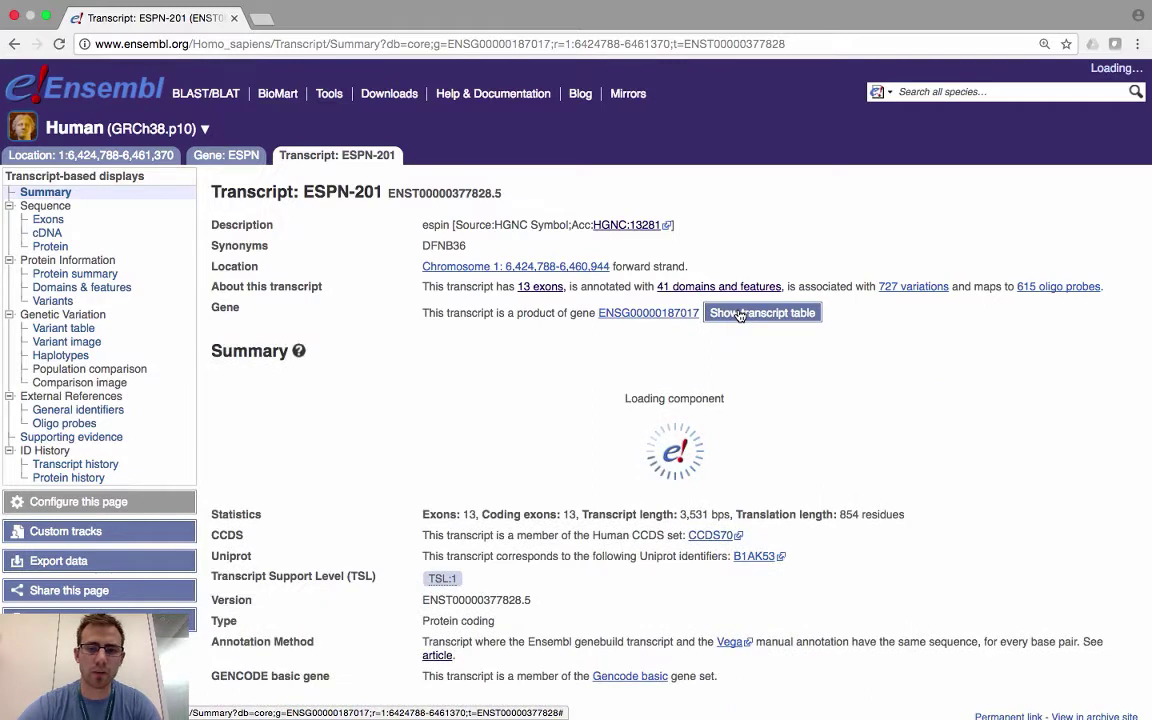
pyautogui.scroll(-1, 900, 348)
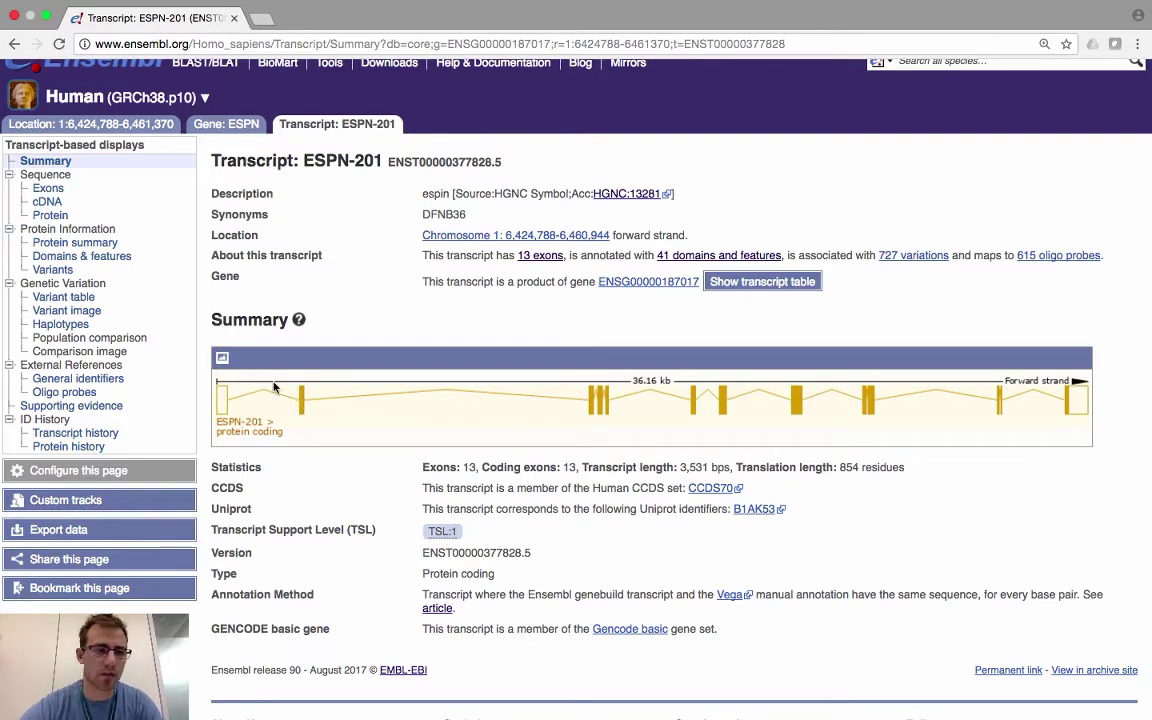
pyautogui.click(38, 190)
pyautogui.scroll(-2, 190, 370)
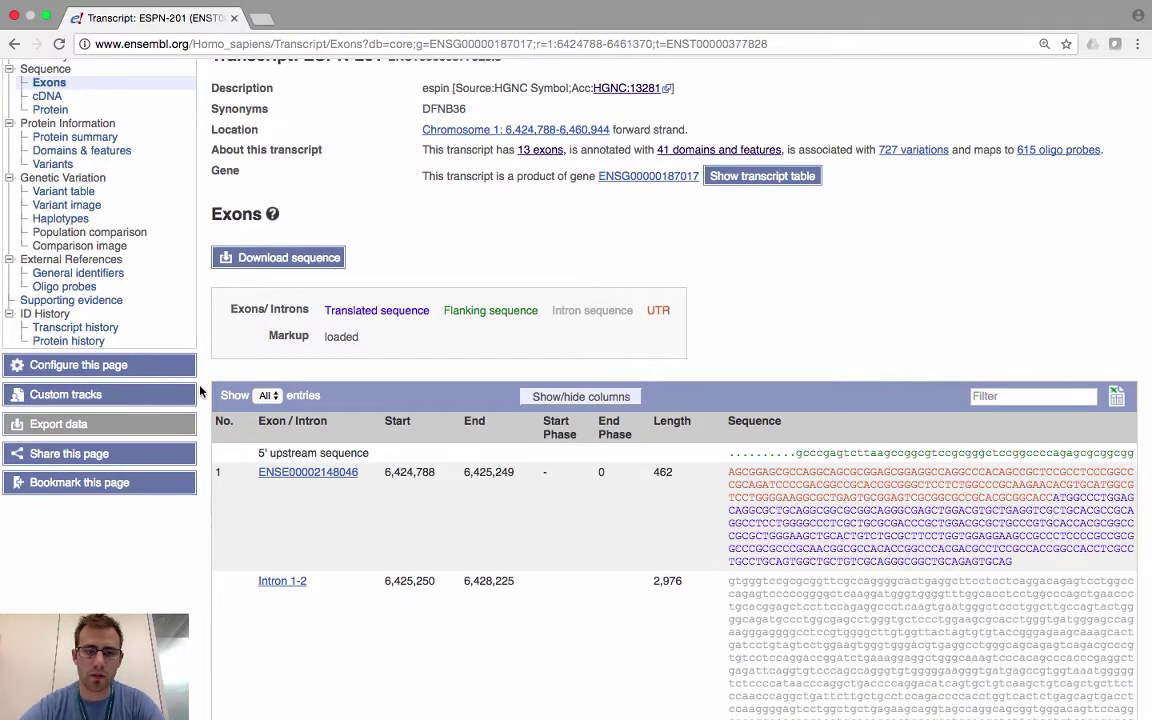
pyautogui.scroll(-1, 200, 391)
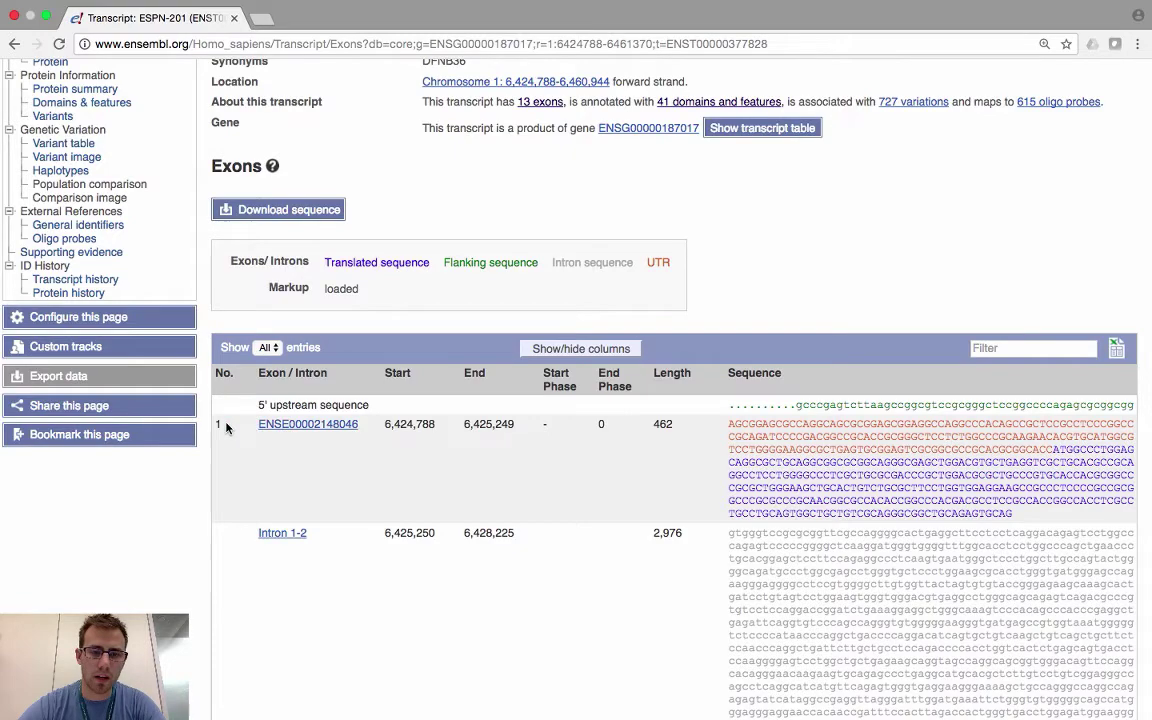
pyautogui.scroll(-1, 226, 428)
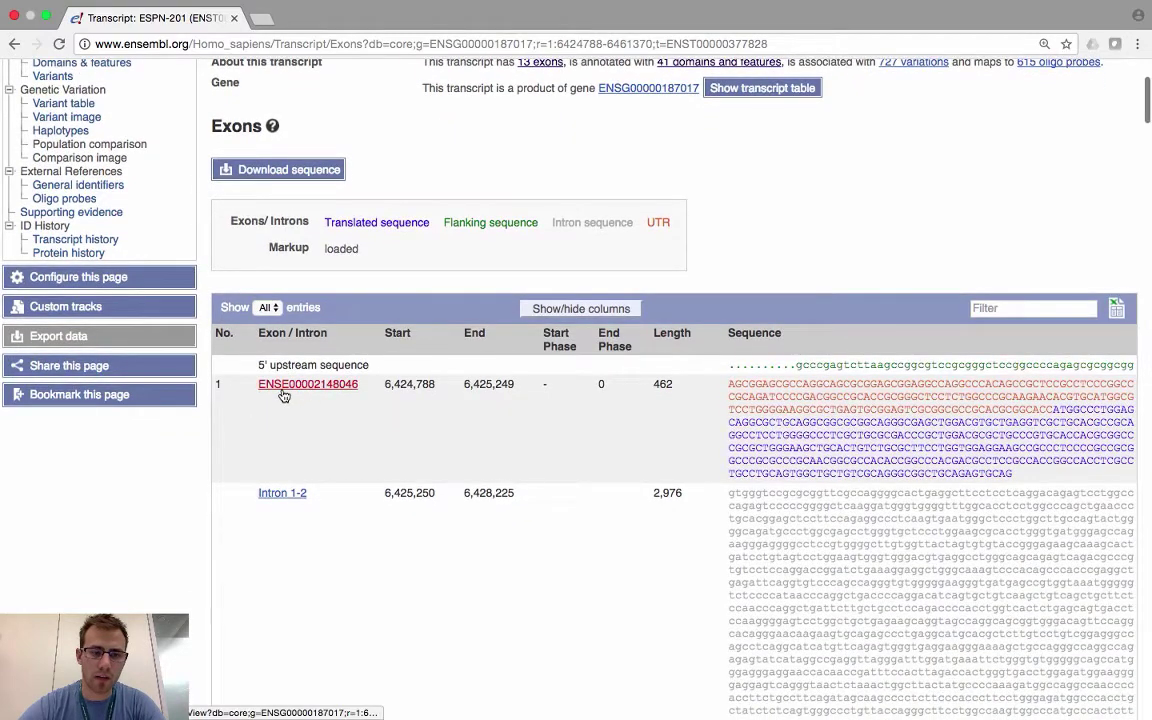
pyautogui.scroll(-3, 284, 396)
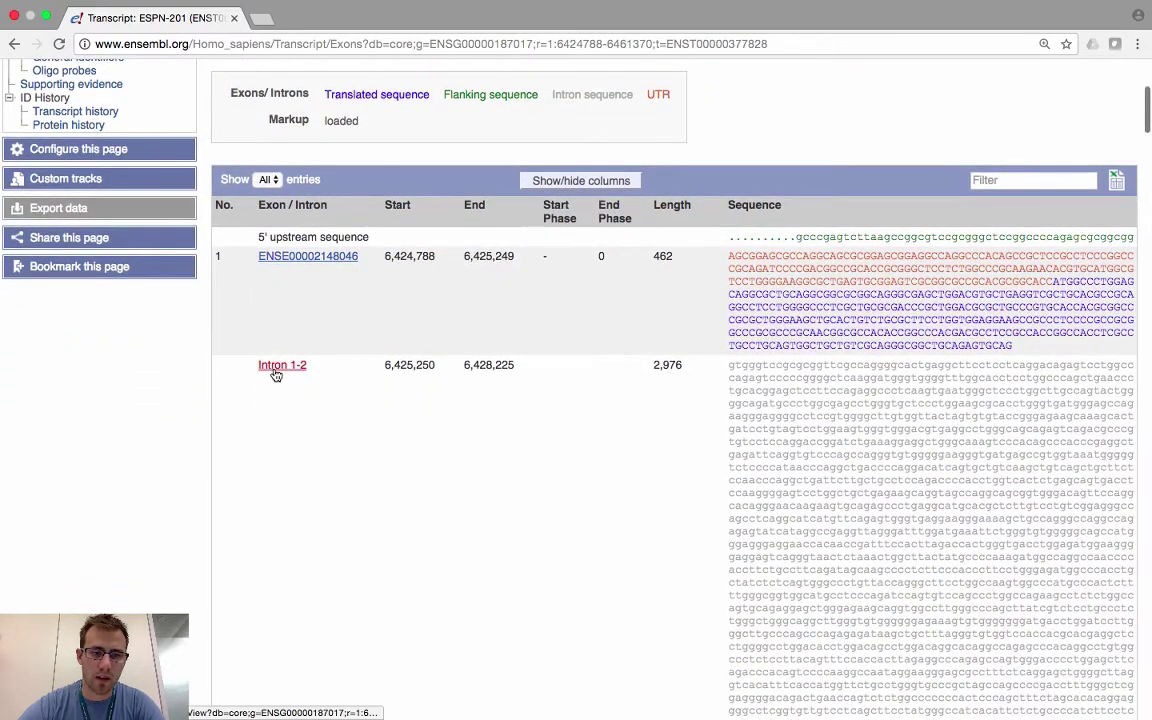
pyautogui.scroll(-10, 276, 374)
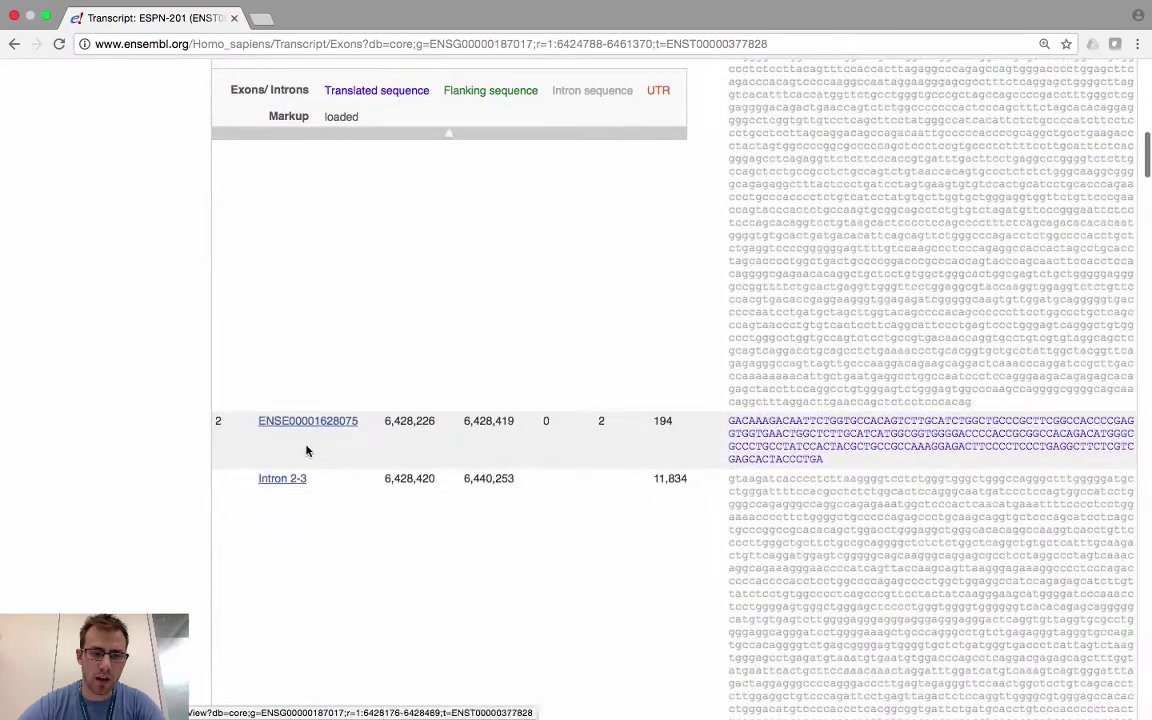
pyautogui.scroll(-2, 280, 430)
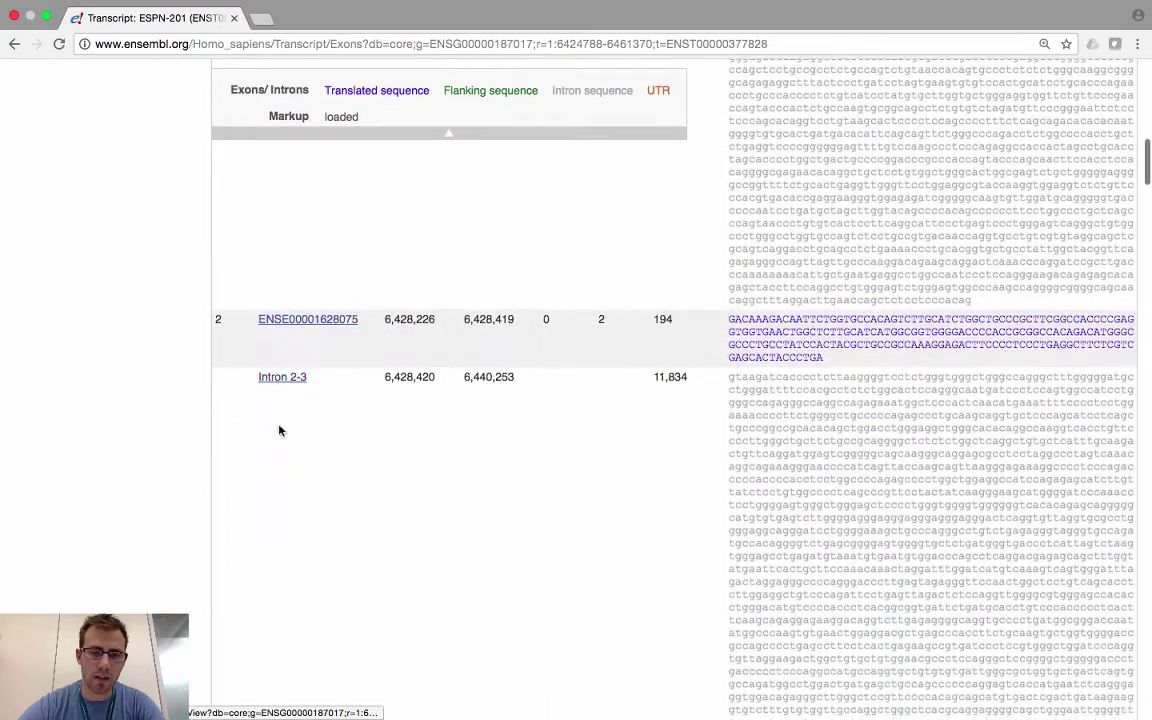
pyautogui.scroll(-10, 293, 387)
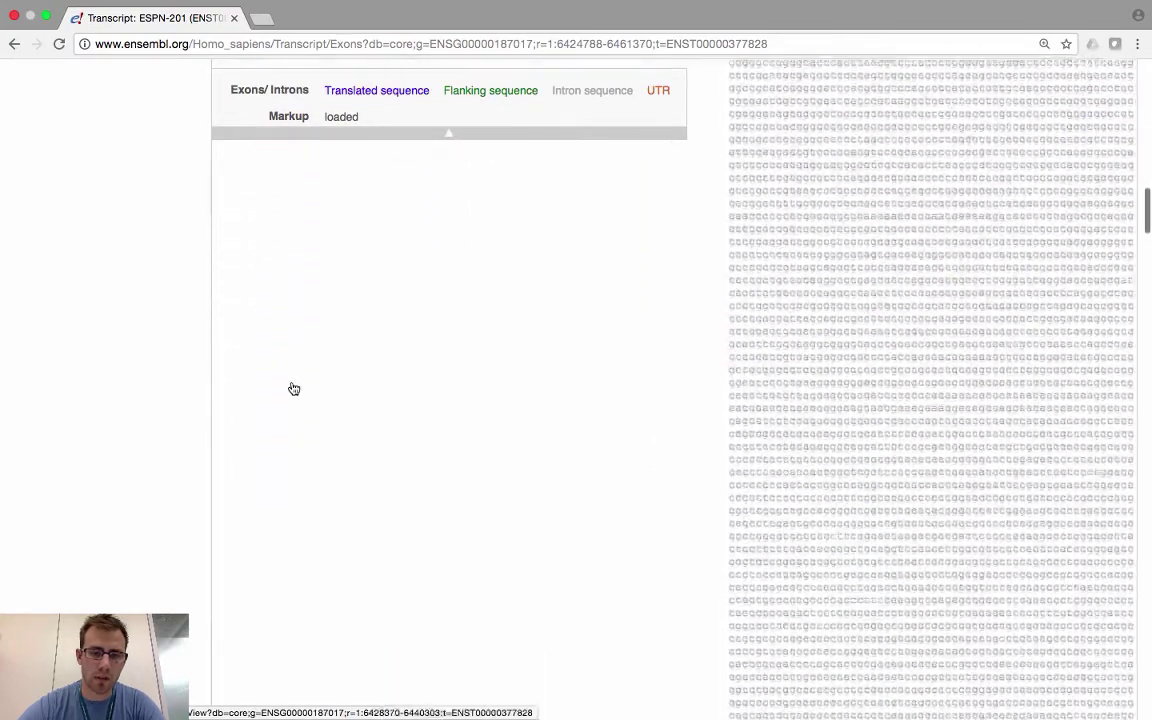
pyautogui.scroll(-10, 293, 388)
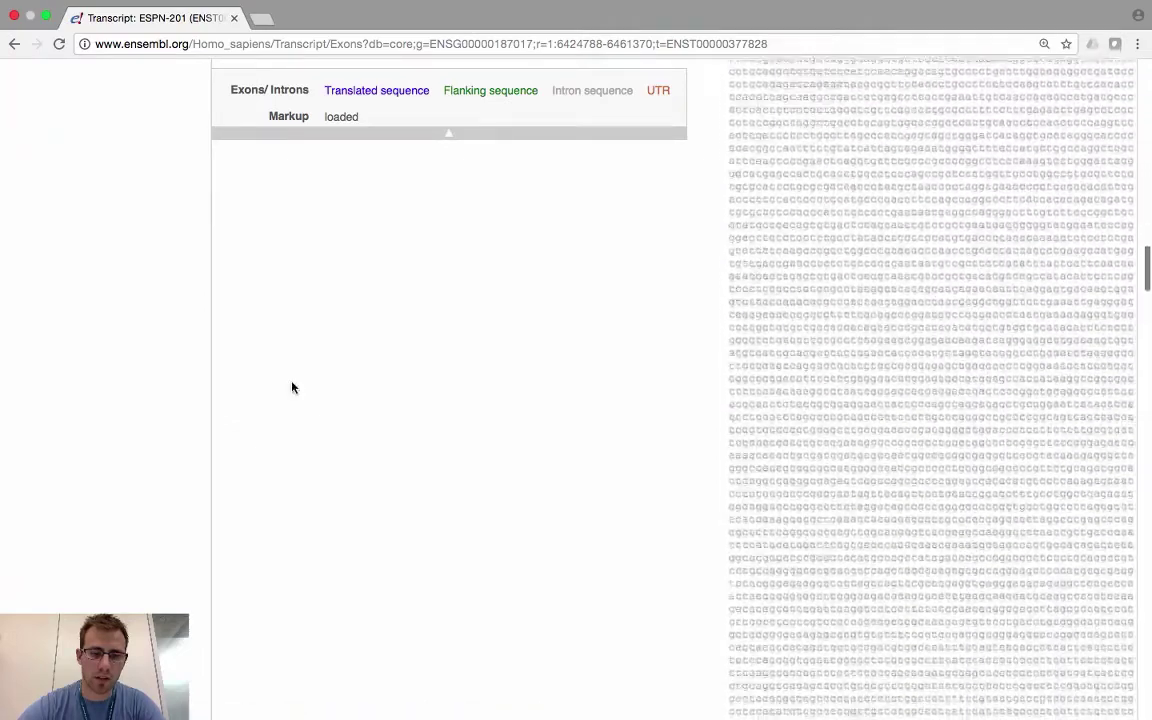
pyautogui.scroll(-10, 293, 388)
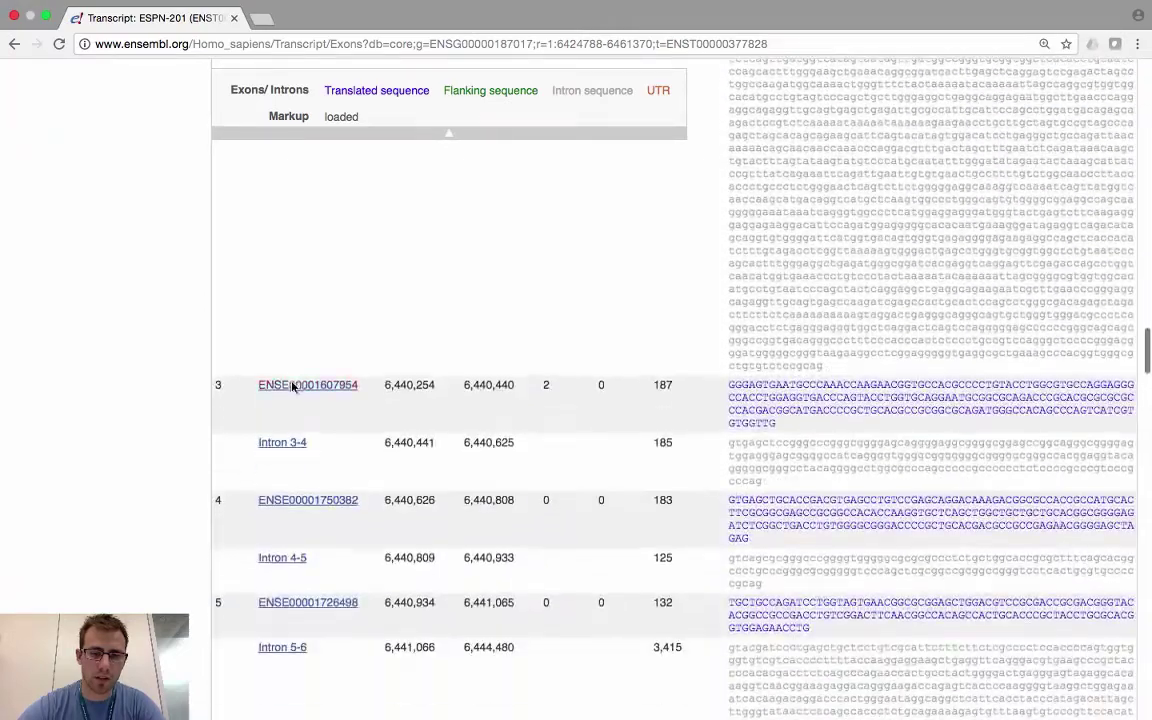
pyautogui.scroll(8, 303, 416)
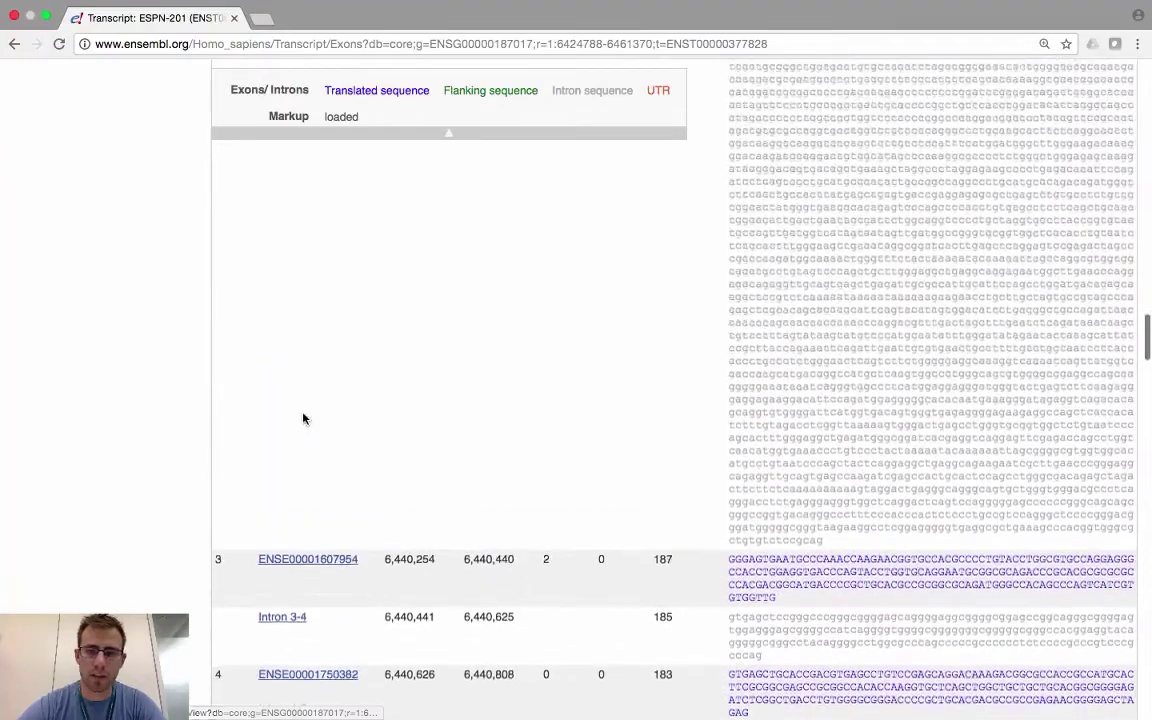
pyautogui.scroll(10, 310, 380)
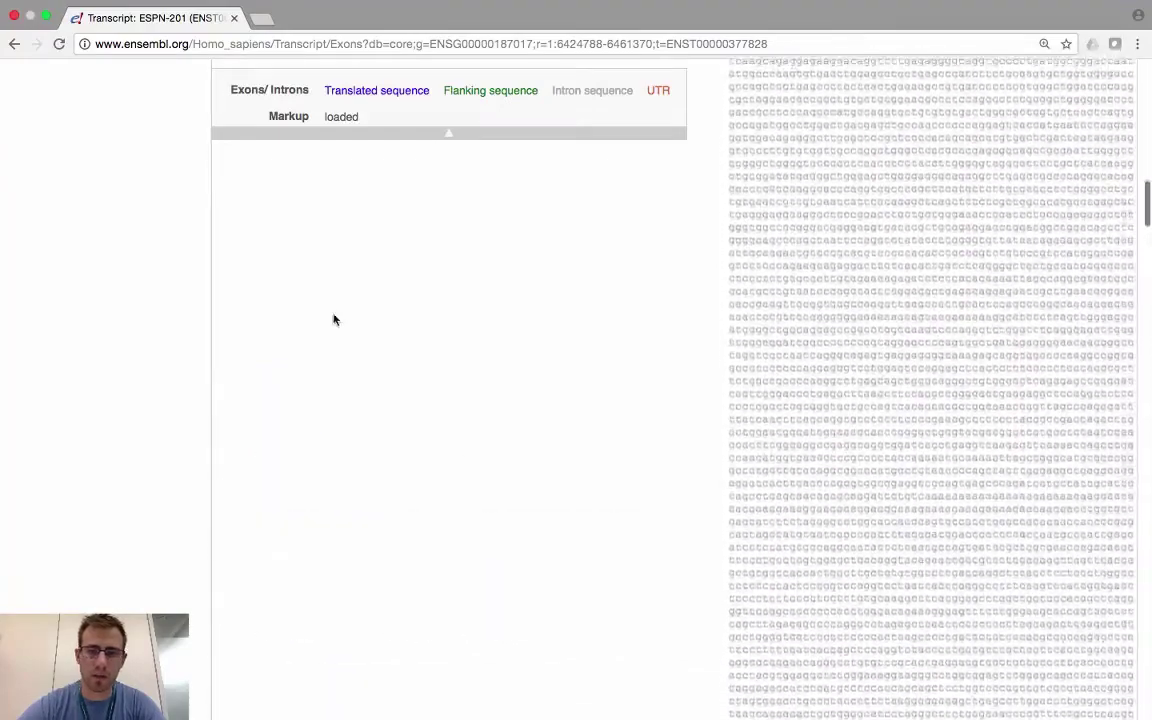
pyautogui.scroll(10, 344, 288)
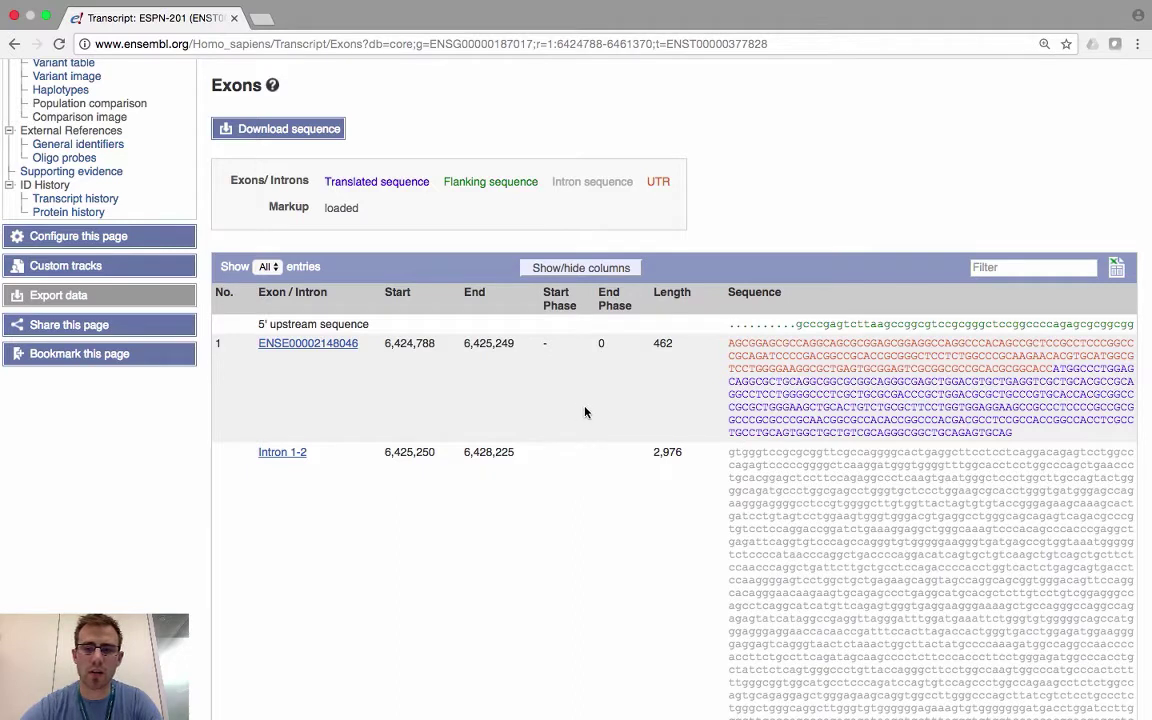
# - Enable 'Show full intronic sequence' in the page configuration and apply it
pyautogui.click(88, 239)
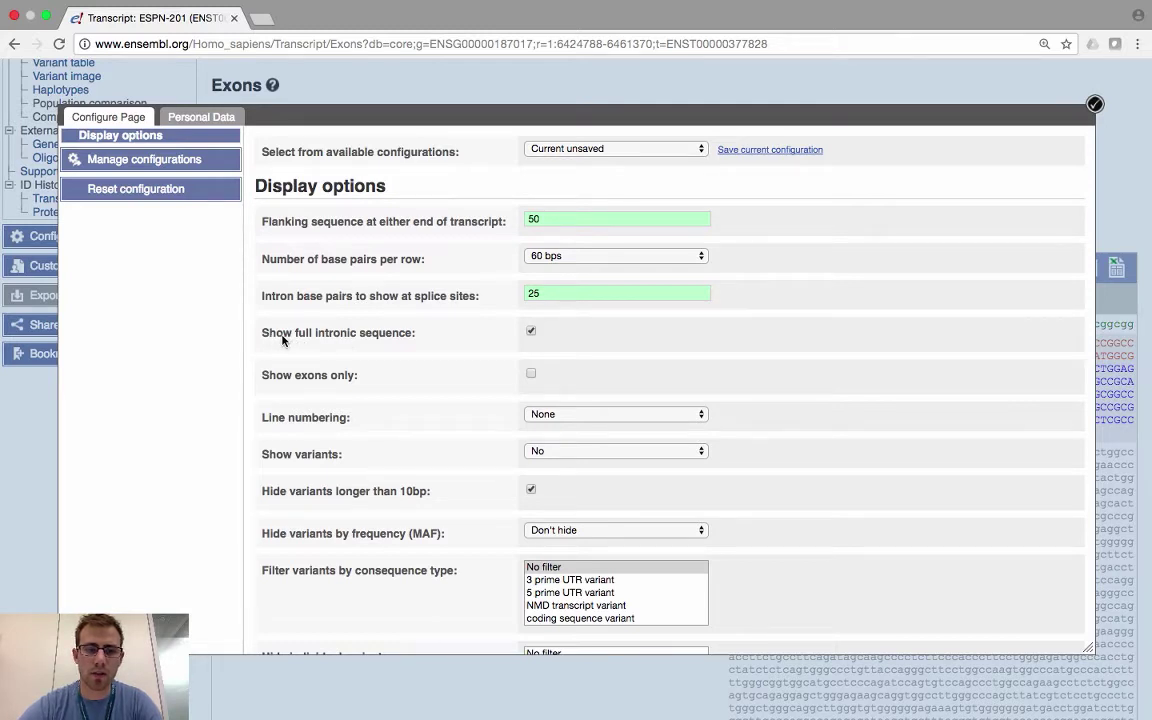
pyautogui.click(531, 333)
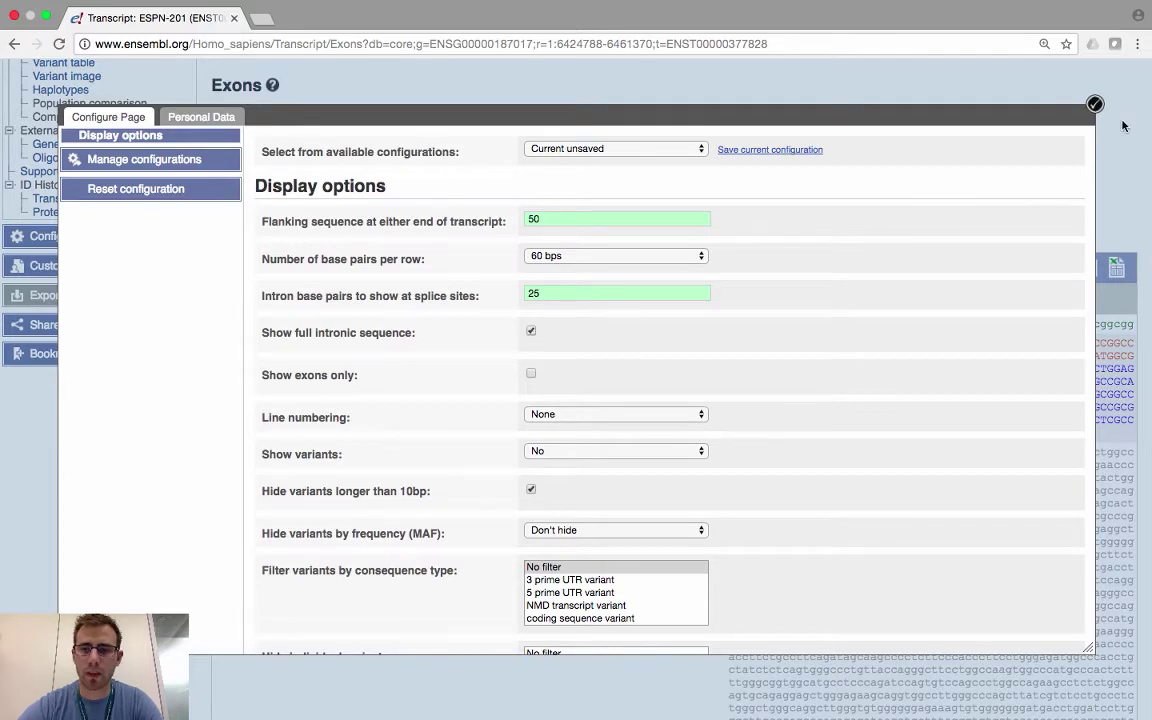
pyautogui.click(1095, 106)
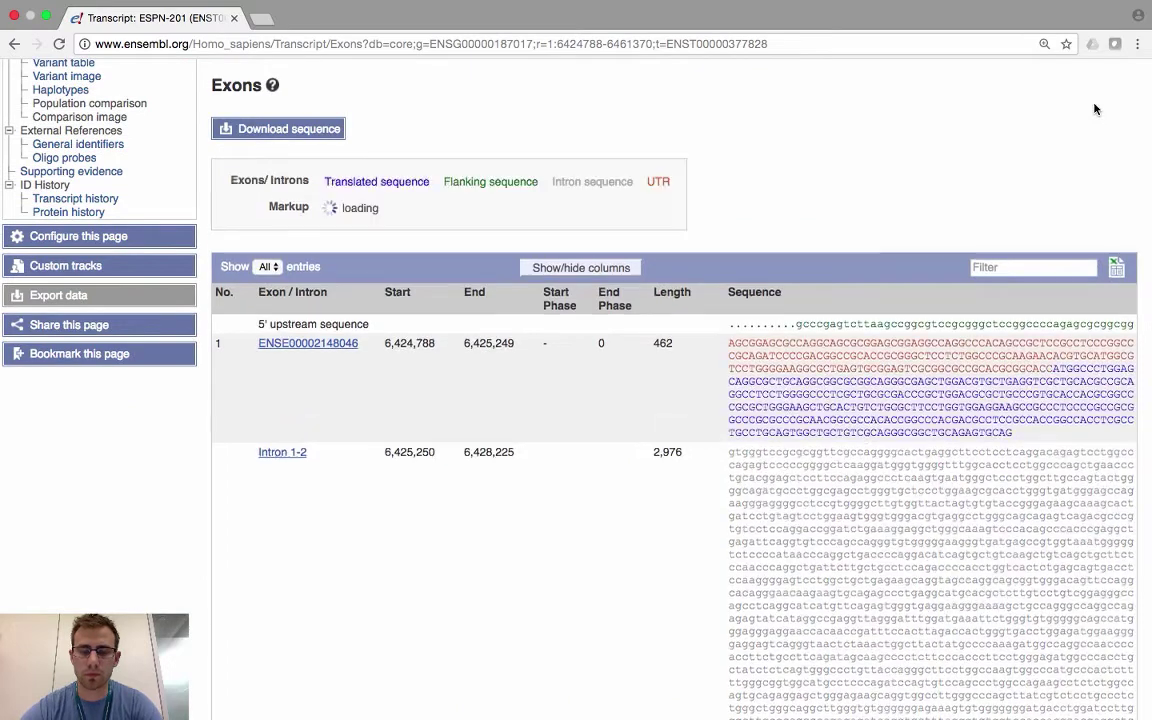
pyautogui.scroll(-3, 1055, 138)
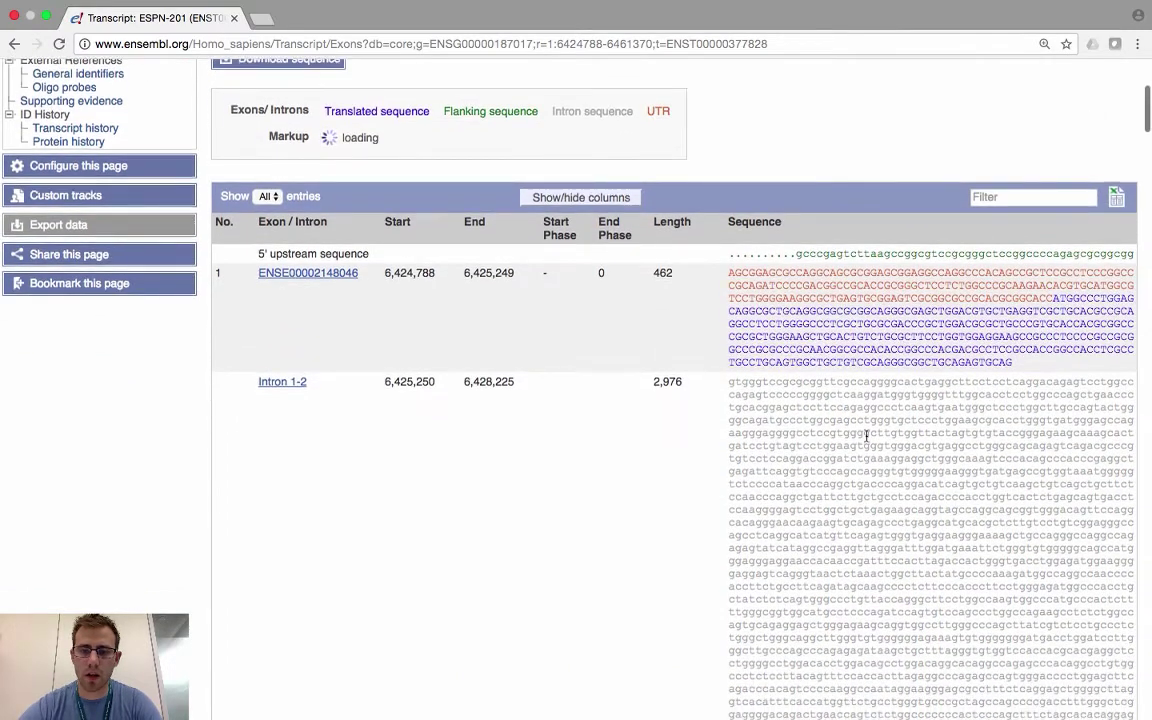
pyautogui.scroll(2, 866, 424)
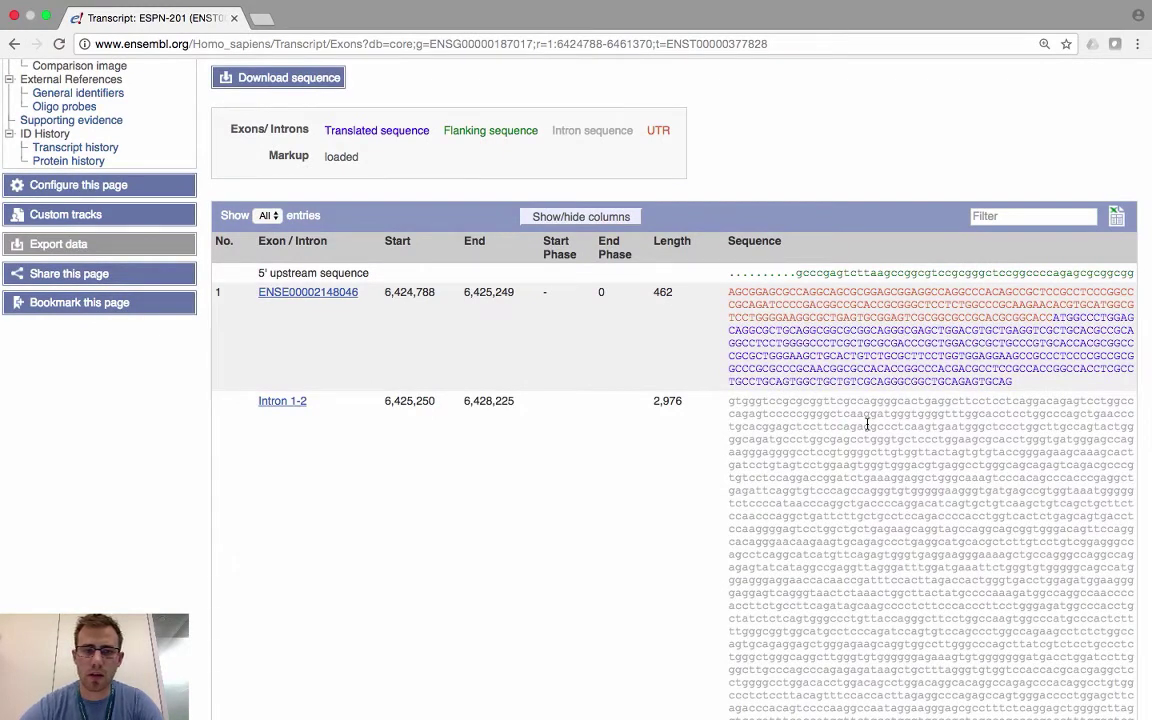
pyautogui.scroll(3, 866, 424)
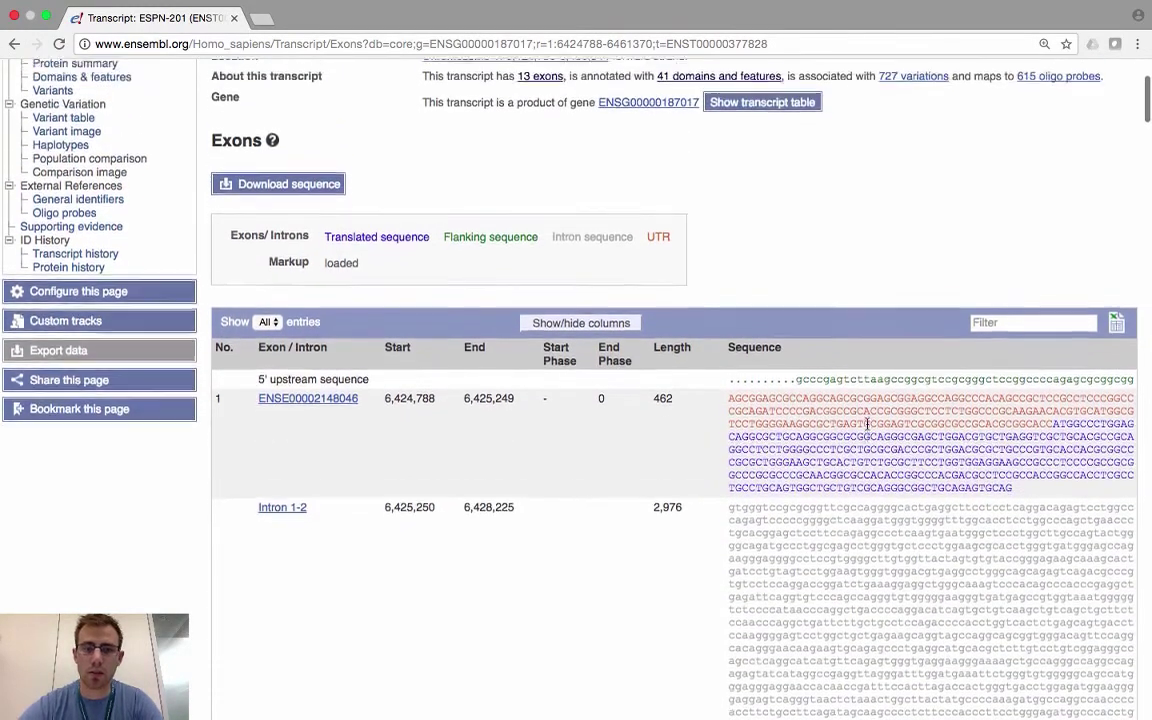
pyautogui.scroll(1, 866, 424)
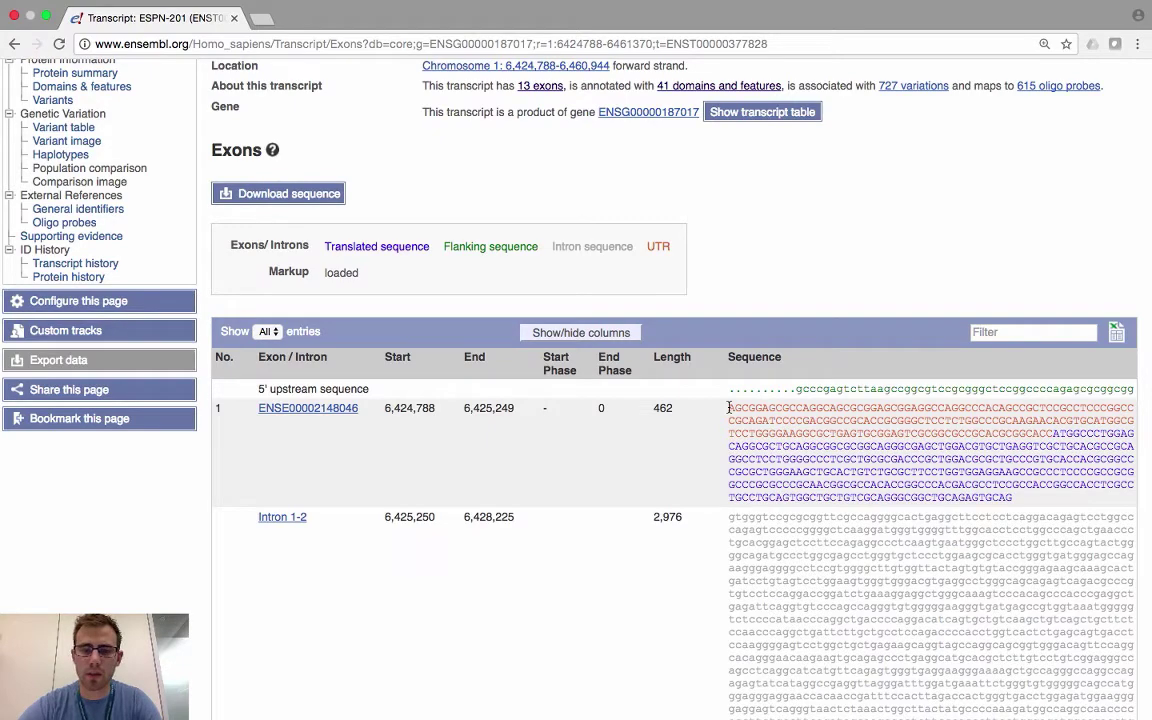
pyautogui.moveTo(729, 407); pyautogui.dragTo(1013, 498)
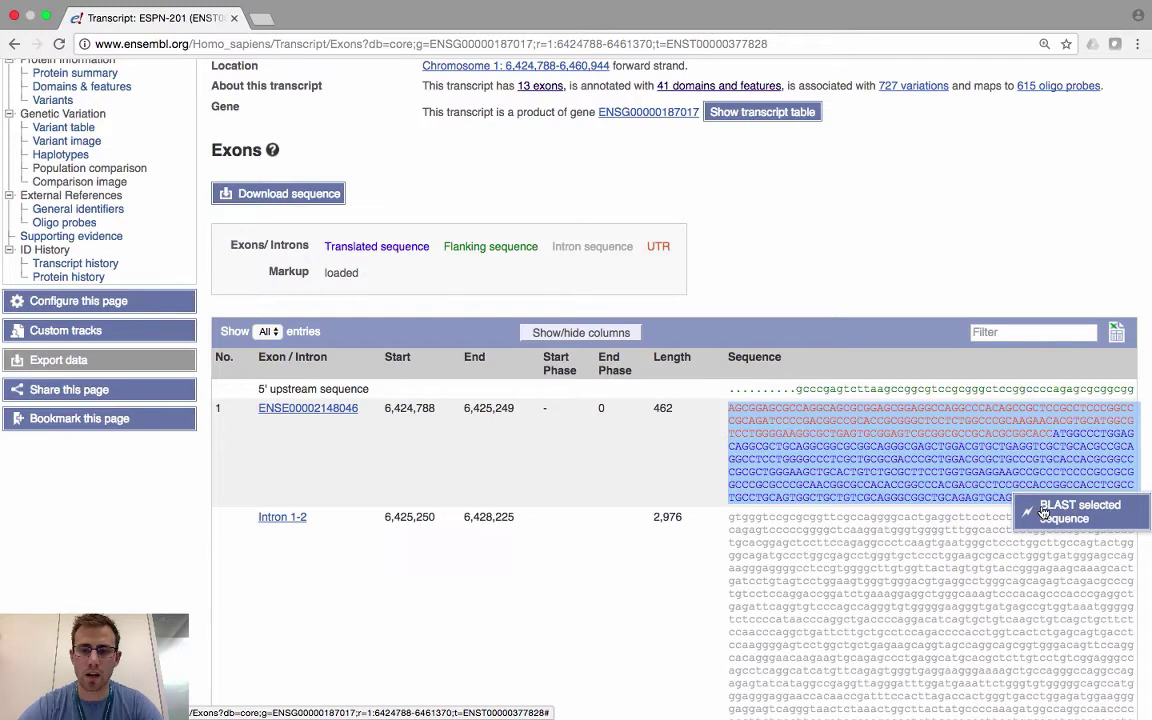
pyautogui.click(900, 280)
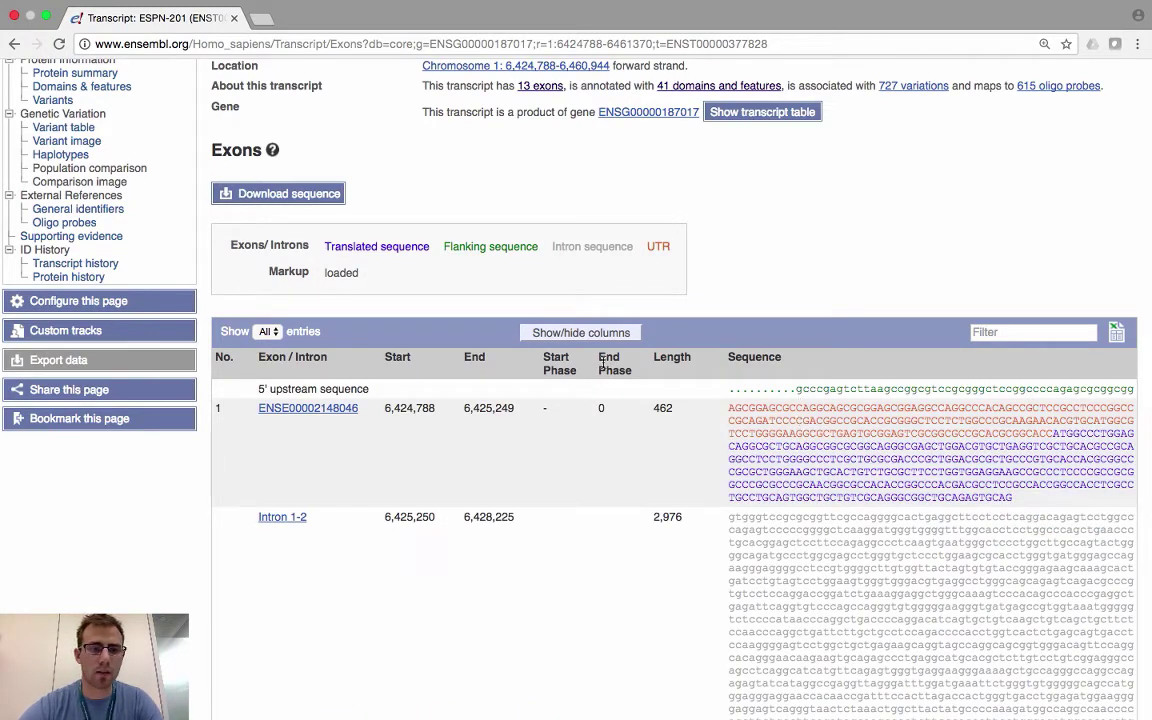
# - Review the RTF (Word-compatible) sequence download settings, then close without downloading
pyautogui.click(267, 196)
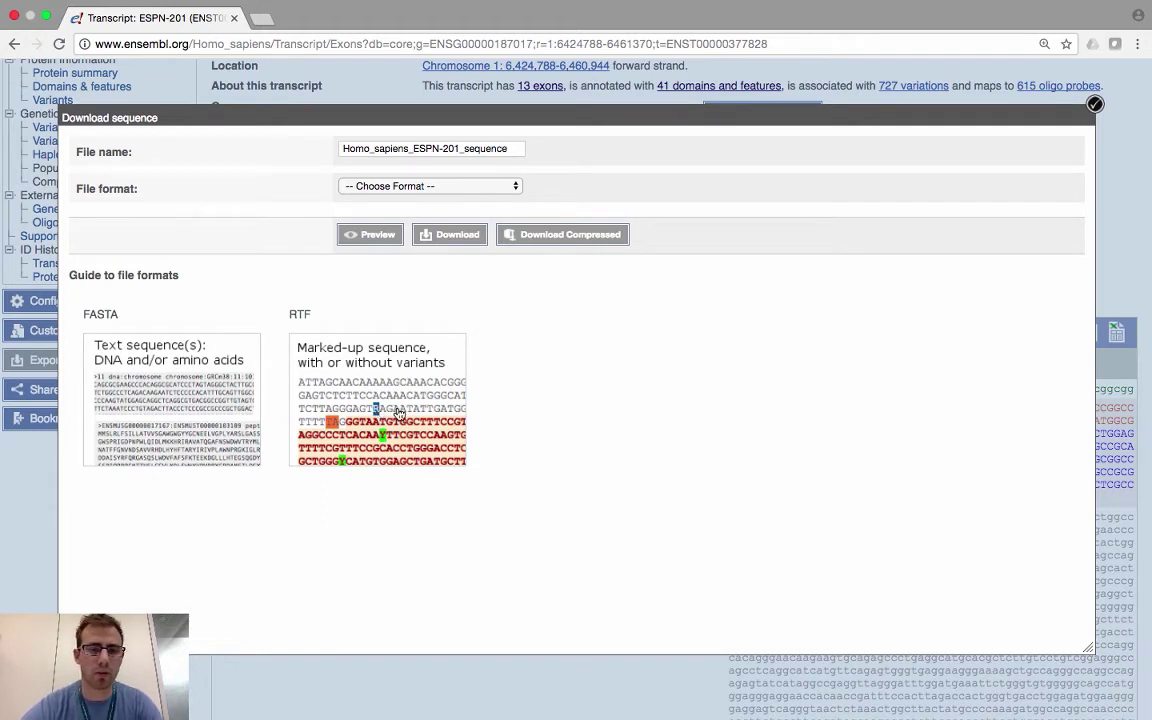
pyautogui.click(400, 410)
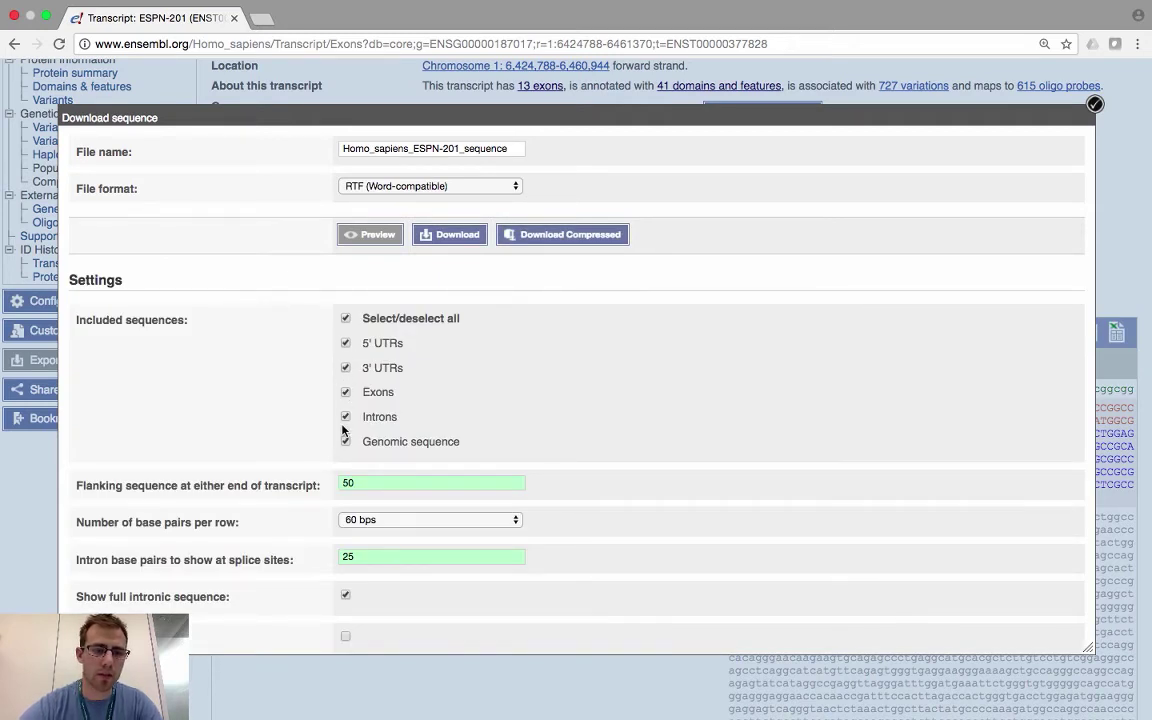
pyautogui.scroll(-2, 342, 435)
pyautogui.scroll(-3, 342, 435)
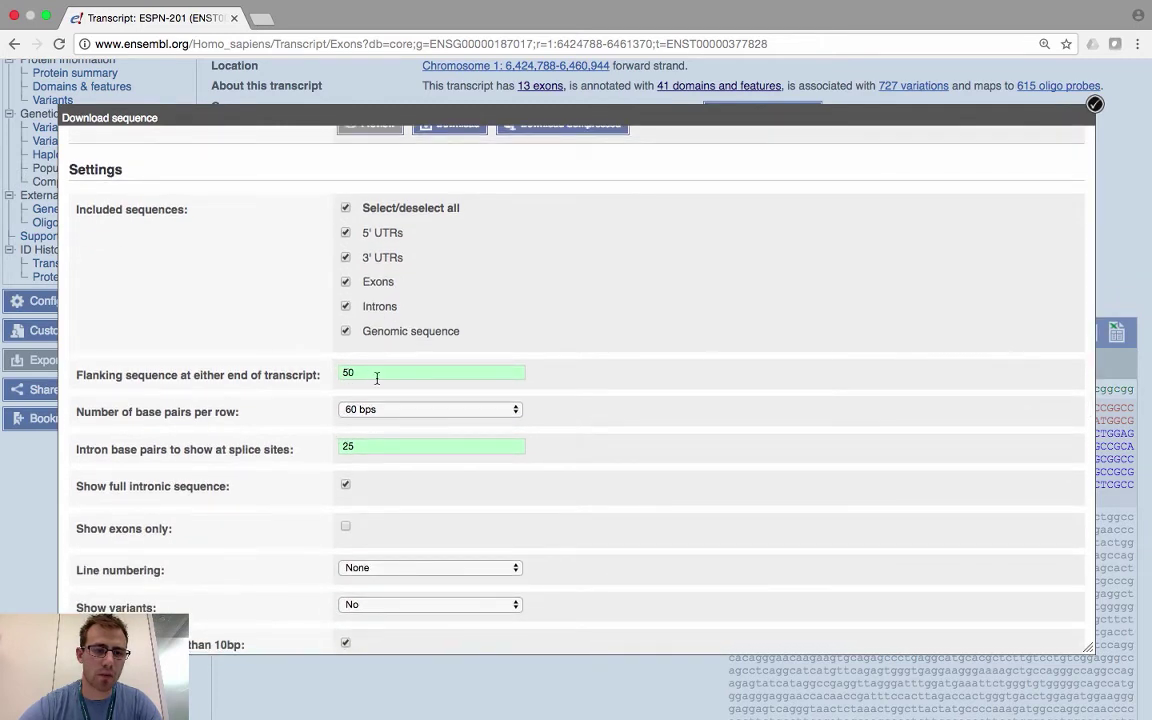
pyautogui.scroll(-2, 375, 378)
pyautogui.scroll(-1, 377, 383)
pyautogui.scroll(5, 378, 380)
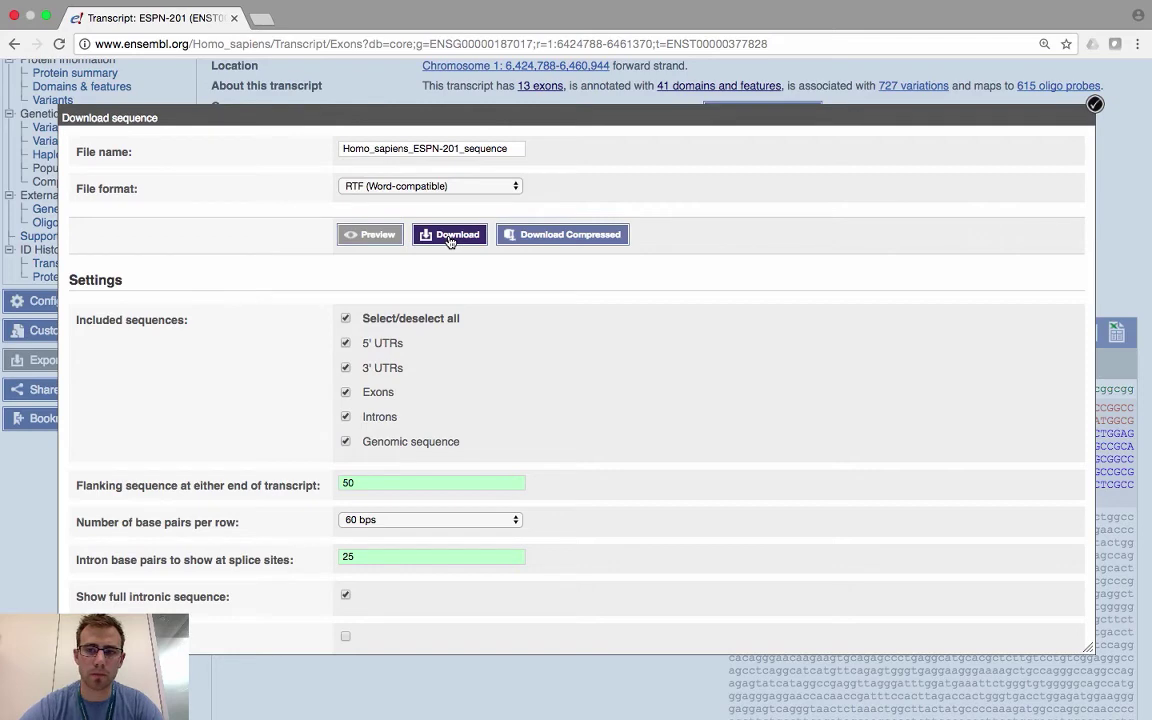
pyautogui.click(1095, 106)
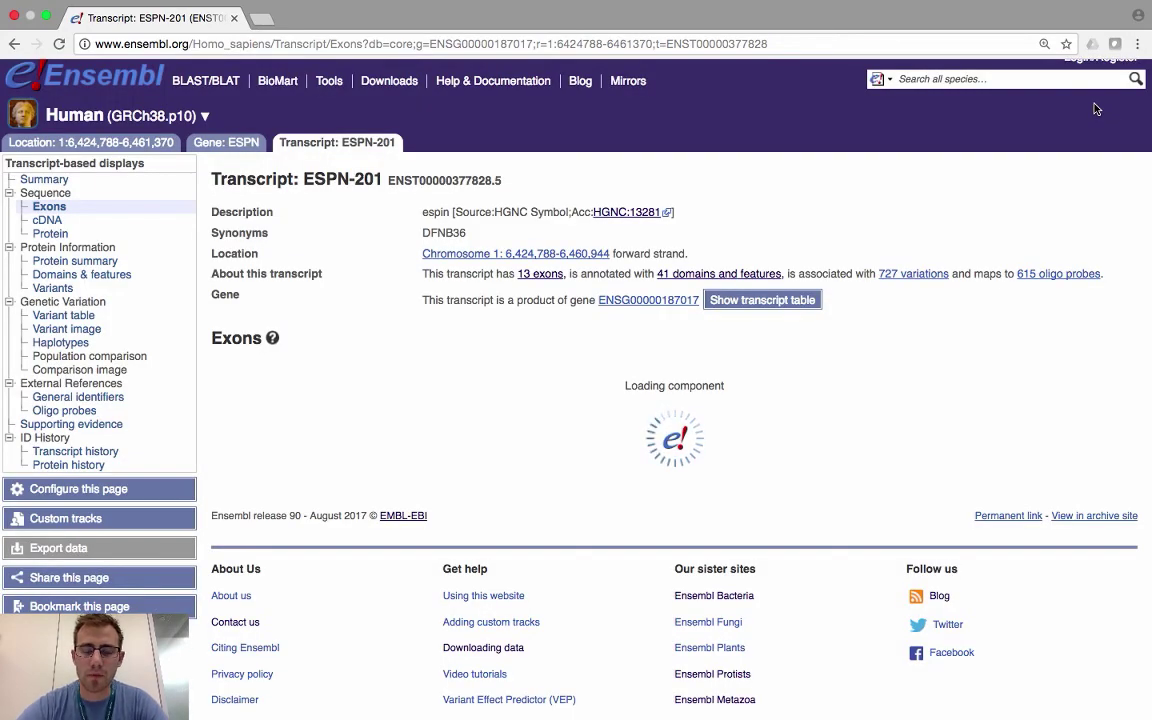
pyautogui.scroll(-3, 1095, 108)
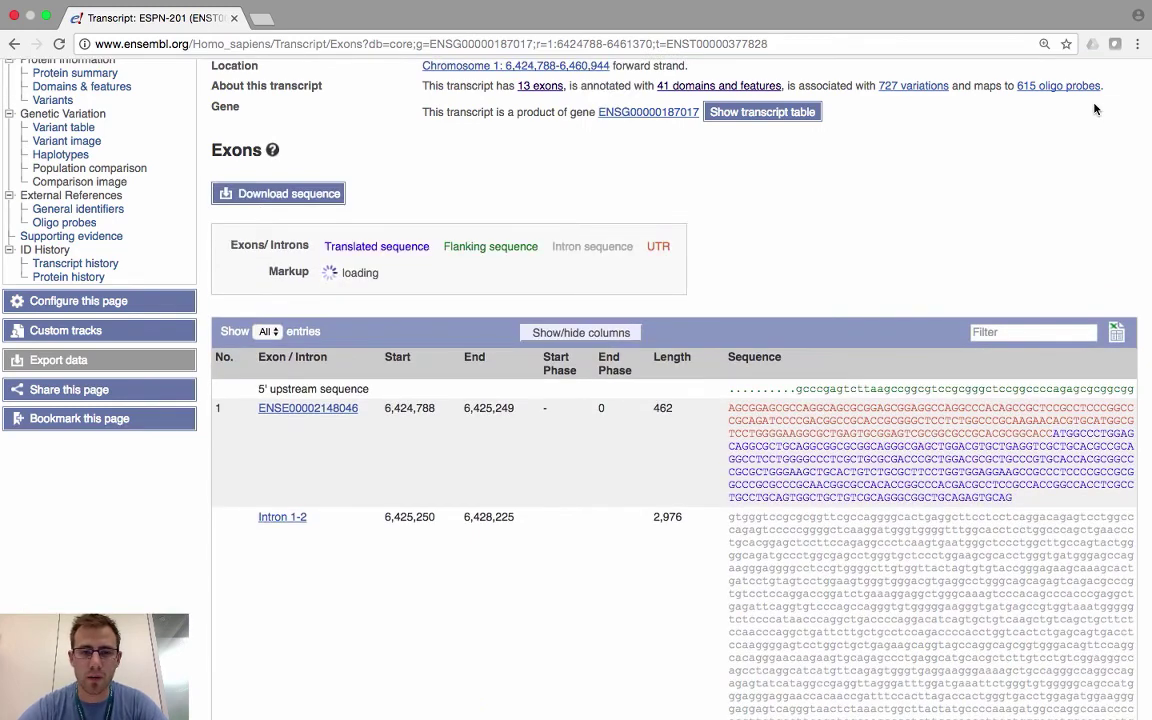